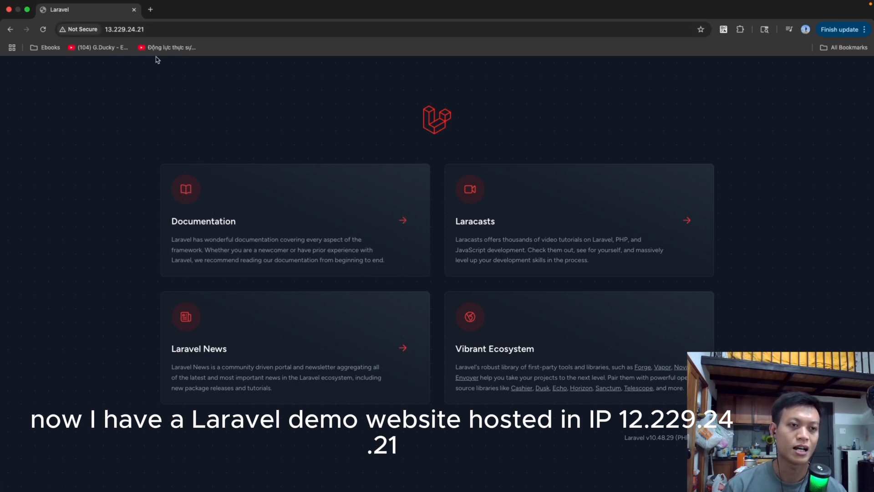
{"action": "left_click", "coordinate": [160, 30]}
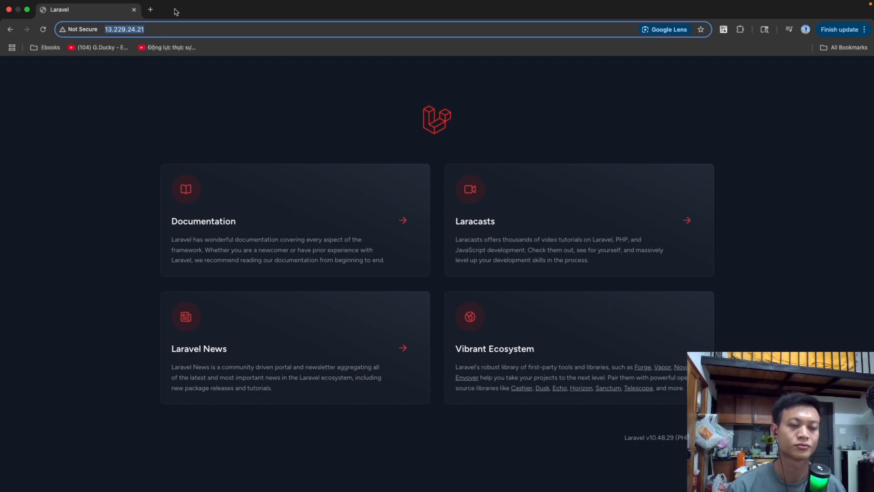
{"action": "left_click", "coordinate": [200, 99]}
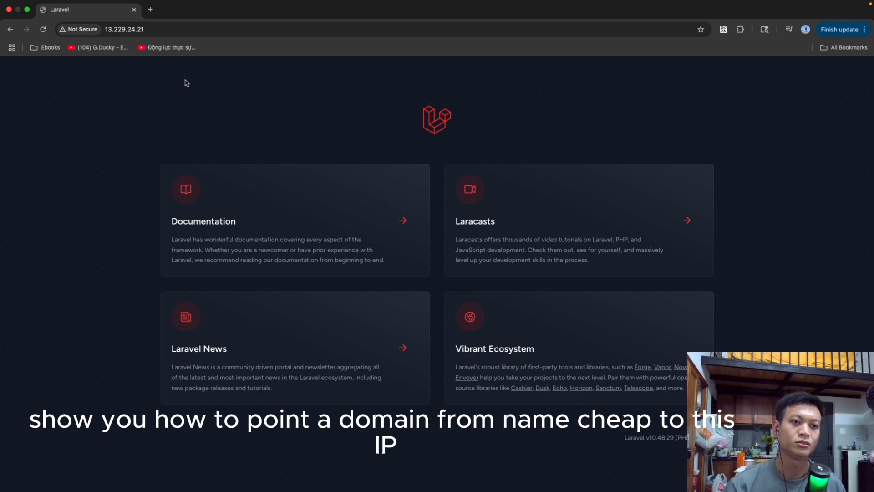
Step: Open the namecheap.com home page in a new browser tab
{"action": "left_click", "coordinate": [150, 9]}
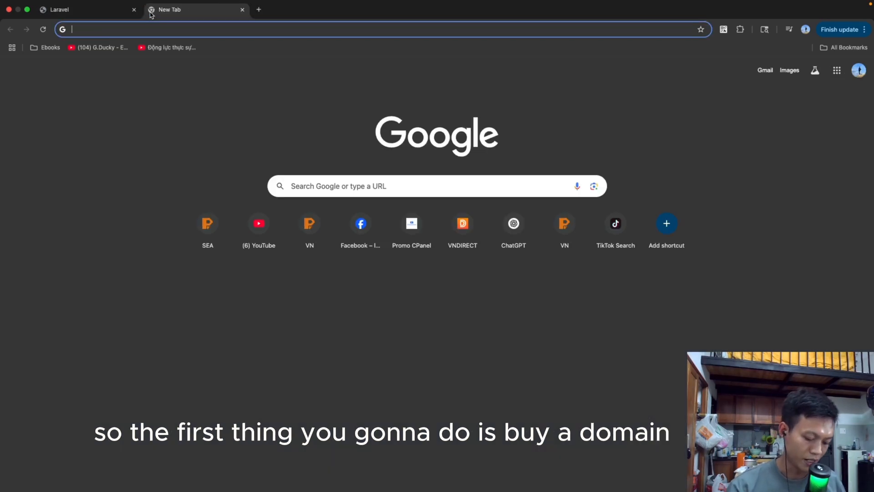
{"action": "type", "text": "namecheap.com/cart/checkout/default.aspx"}
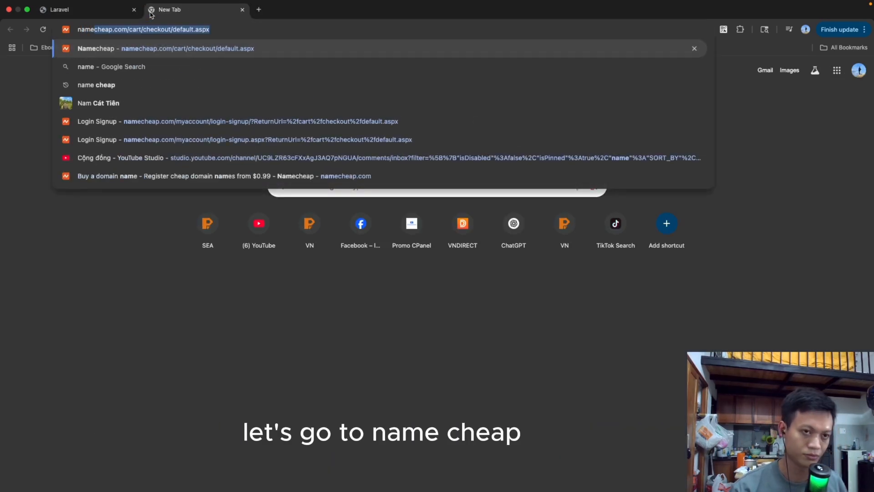
{"action": "key", "text": "Right"}
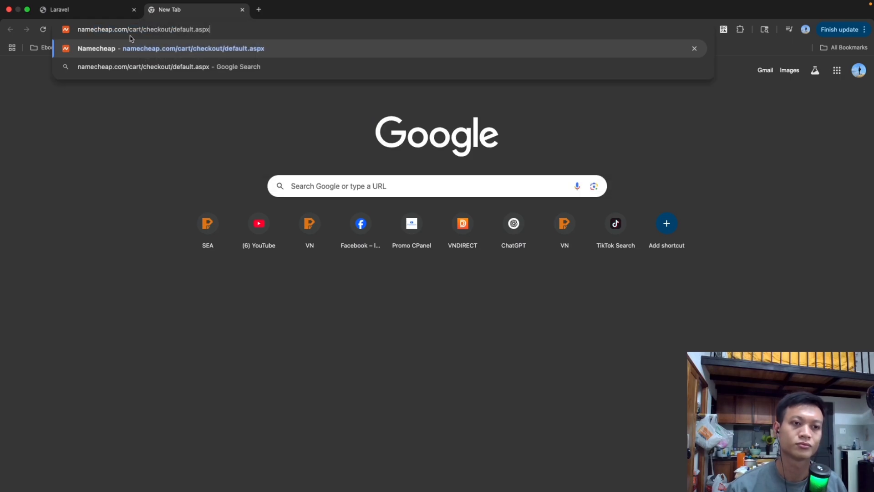
{"action": "left_click_drag", "start_coordinate": [128, 29], "coordinate": [240, 30]}
{"action": "key", "text": "BackSpace"}
{"action": "key", "text": "Return"}
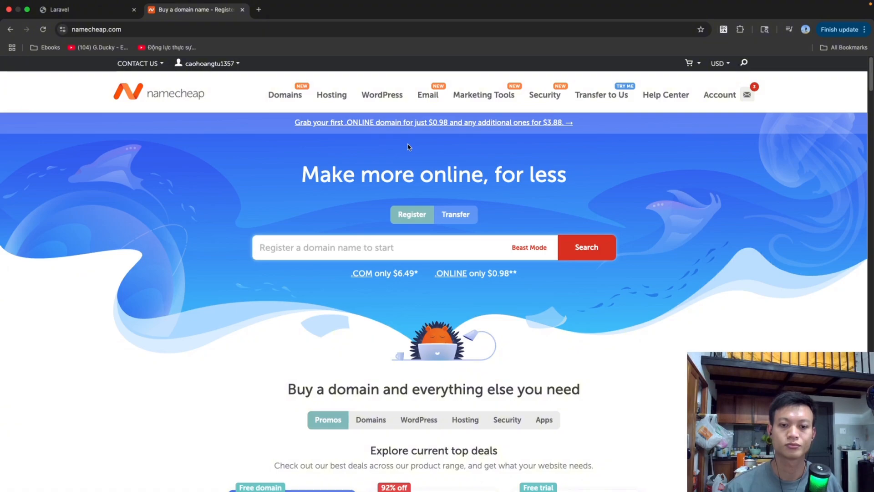
Step: Search for available domain names matching "example" on Namecheap
{"action": "scroll", "coordinate": [403, 147], "scroll_direction": "down", "scroll_amount": 1}
{"action": "scroll", "coordinate": [402, 146], "scroll_direction": "down", "scroll_amount": 1}
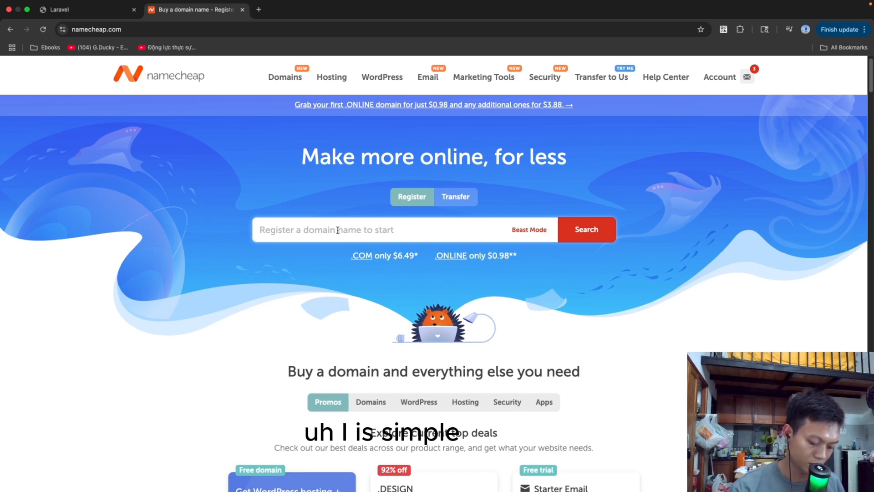
{"action": "type", "text": "example"}
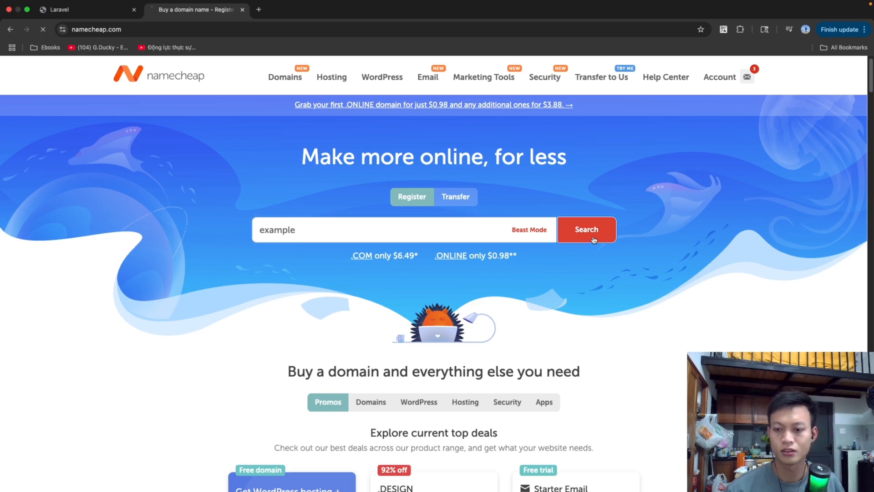
{"action": "left_click", "coordinate": [577, 234]}
Step: Look through the domain search results and add the premium domain example.me to the cart
{"action": "scroll", "coordinate": [410, 228], "scroll_direction": "down", "scroll_amount": 3}
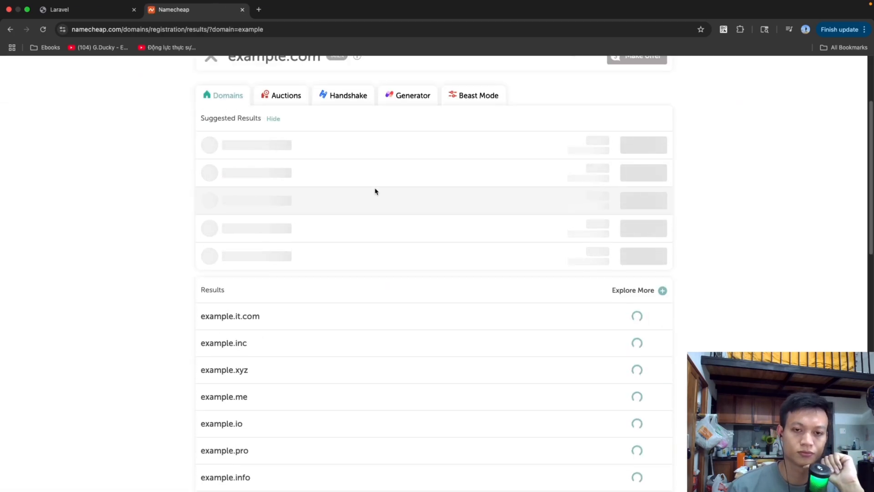
{"action": "scroll", "coordinate": [394, 211], "scroll_direction": "down", "scroll_amount": 2}
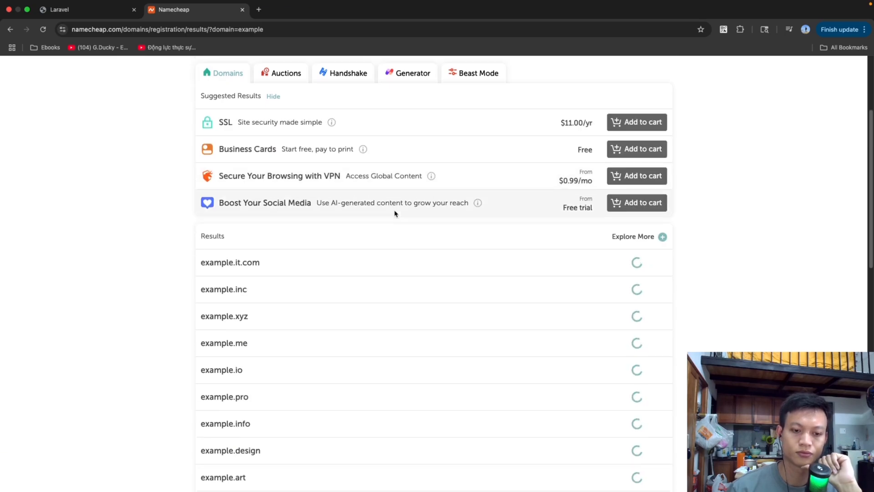
{"action": "scroll", "coordinate": [202, 218], "scroll_direction": "down", "scroll_amount": 2}
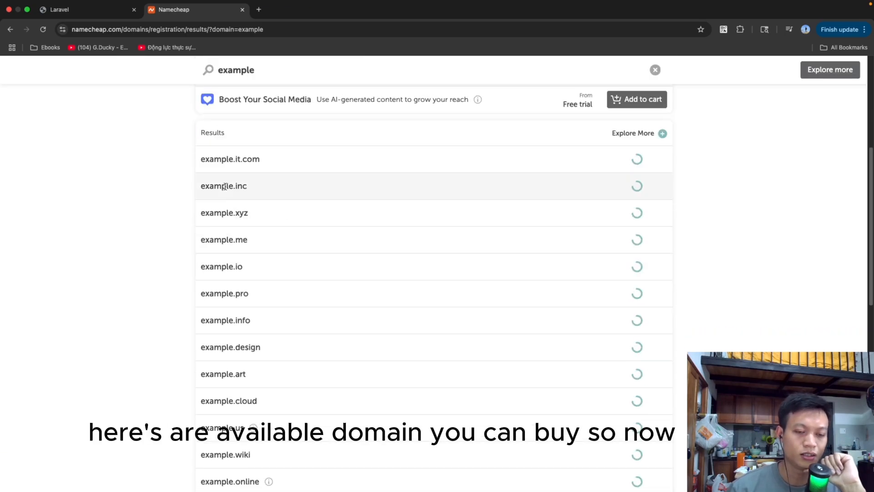
{"action": "scroll", "coordinate": [248, 241], "scroll_direction": "down", "scroll_amount": 3}
{"action": "scroll", "coordinate": [255, 245], "scroll_direction": "up", "scroll_amount": 3}
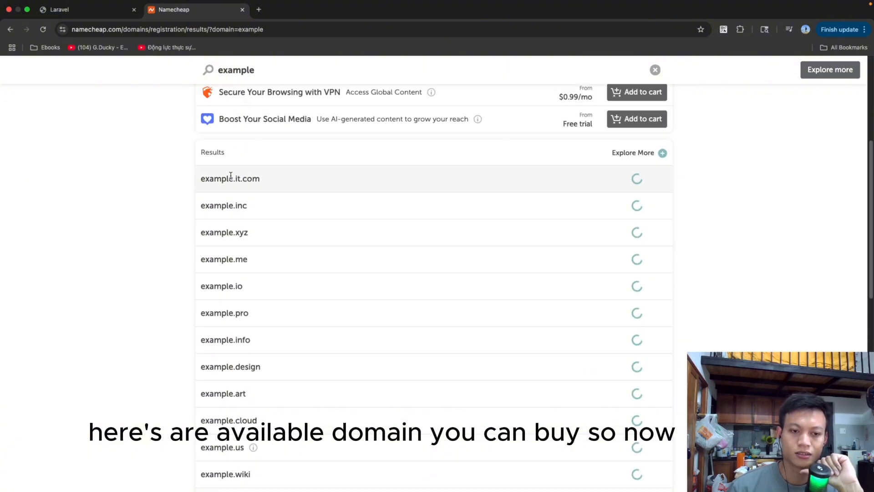
{"action": "scroll", "coordinate": [429, 230], "scroll_direction": "down", "scroll_amount": 8}
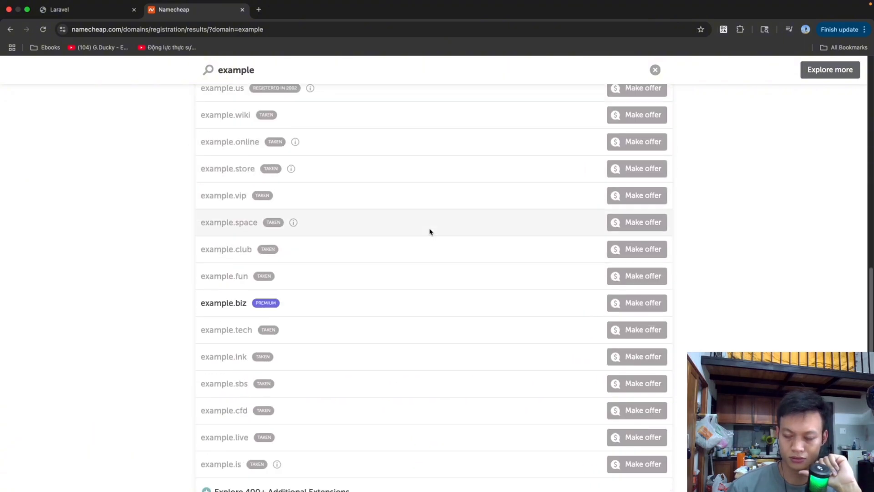
{"action": "scroll", "coordinate": [429, 230], "scroll_direction": "up", "scroll_amount": 6}
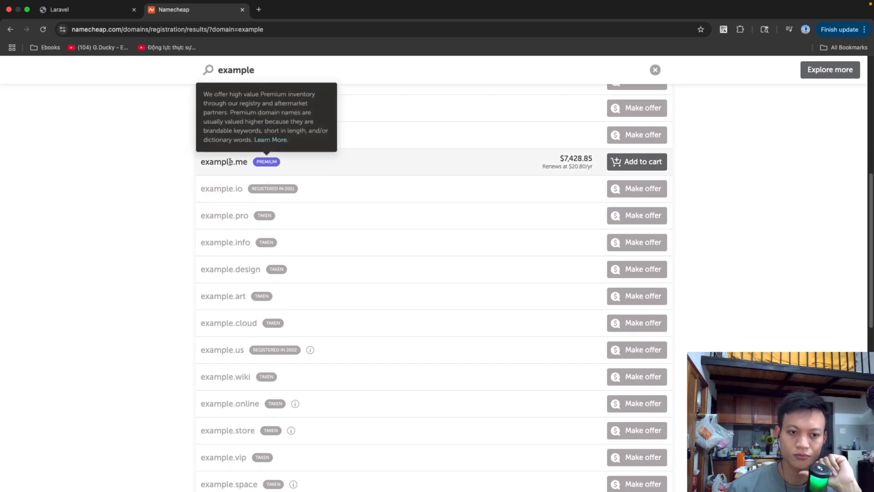
{"action": "left_click", "coordinate": [641, 163]}
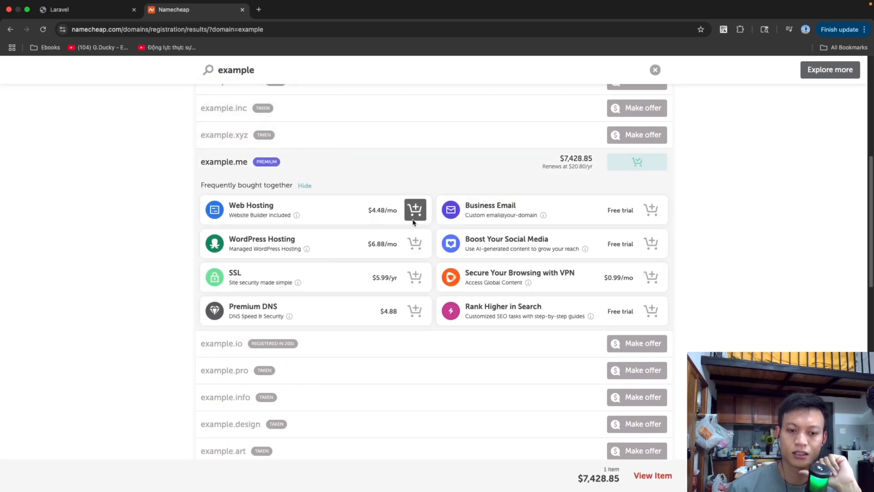
Step: Go to the account dashboard and open the list of owned domains
{"action": "scroll", "coordinate": [555, 255], "scroll_direction": "down", "scroll_amount": 1}
{"action": "scroll", "coordinate": [466, 228], "scroll_direction": "down", "scroll_amount": 15}
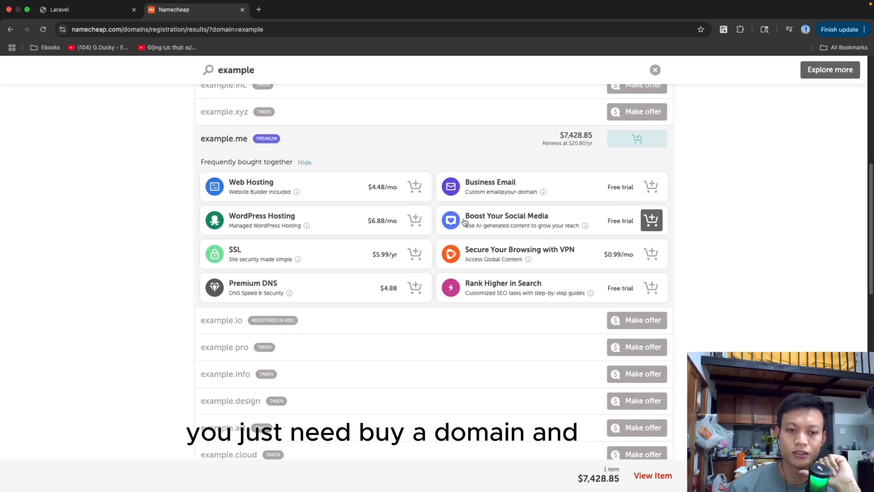
{"action": "scroll", "coordinate": [470, 233], "scroll_direction": "up", "scroll_amount": 15}
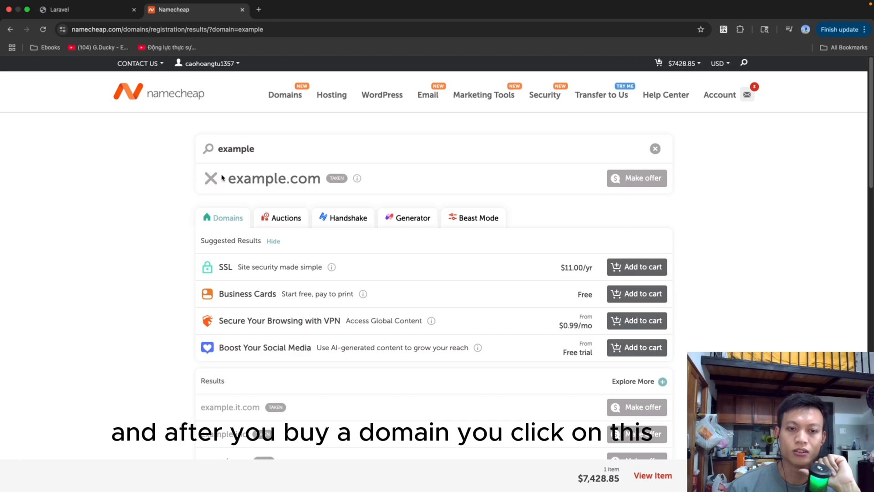
{"action": "mouse_move", "coordinate": [206, 67]}
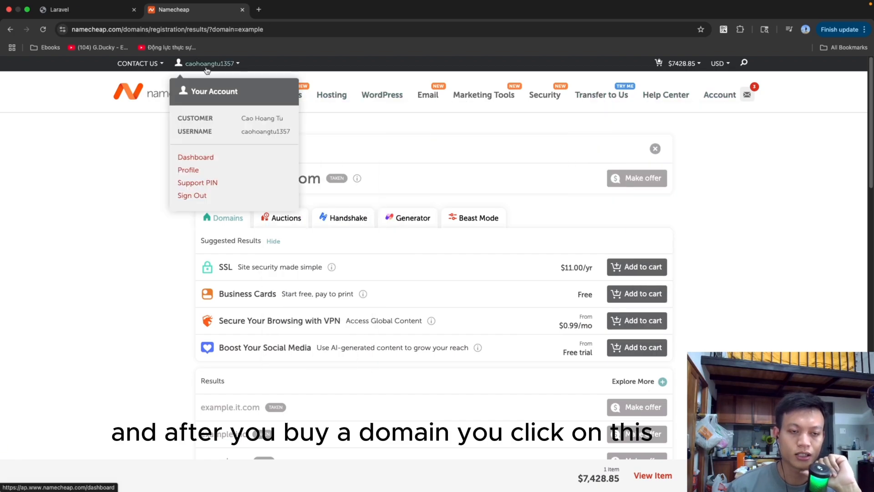
{"action": "left_click", "coordinate": [197, 156]}
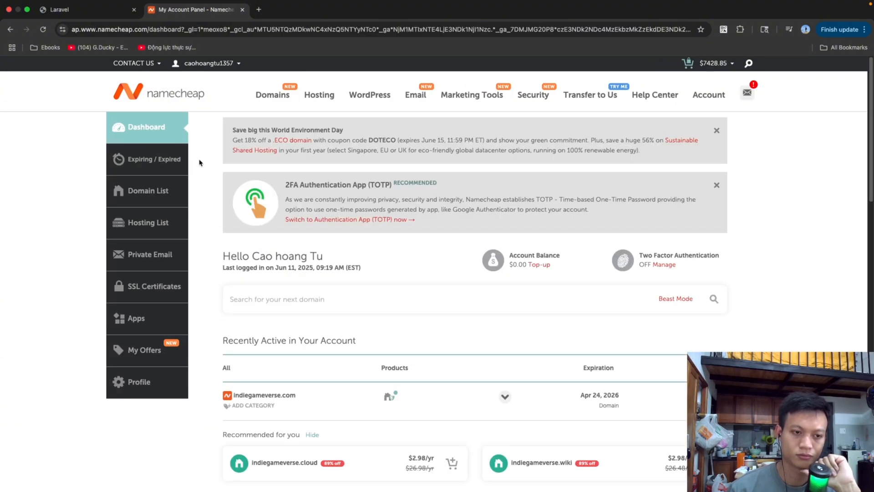
{"action": "scroll", "coordinate": [199, 163], "scroll_direction": "down", "scroll_amount": 1}
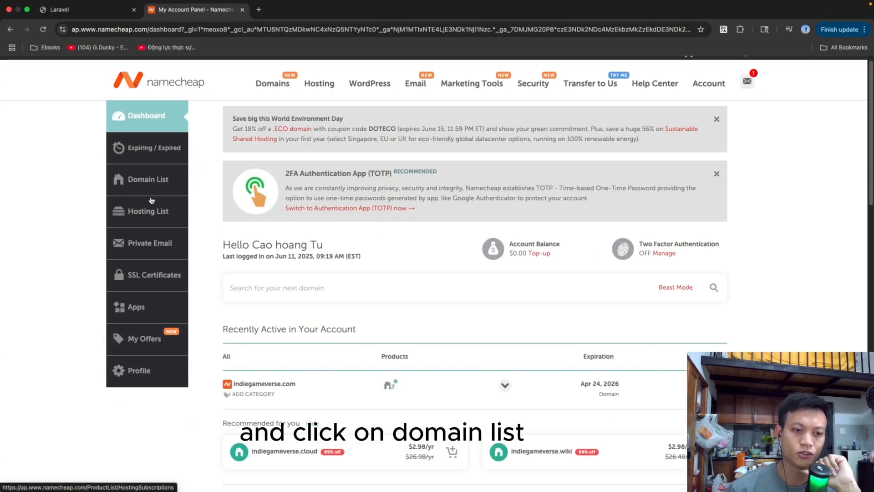
{"action": "left_click", "coordinate": [141, 187]}
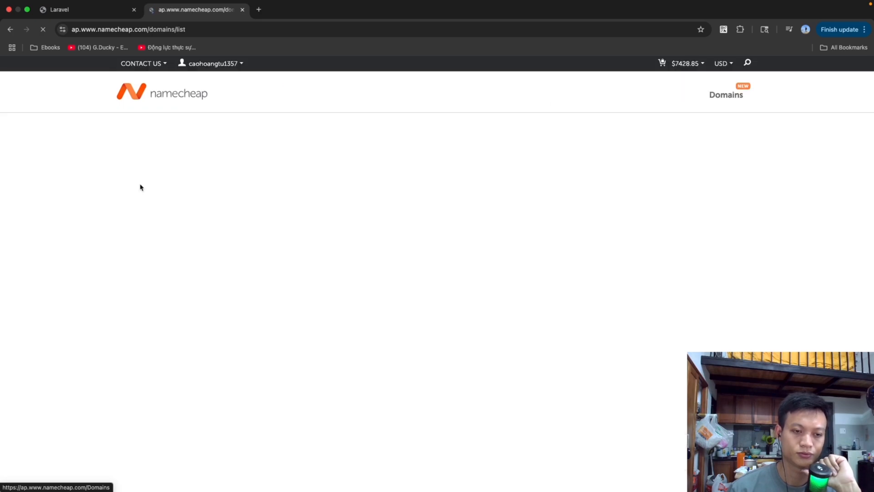
Step: Open the Advanced DNS settings of indiegameverse.com and review the type, host and value of its A records
{"action": "scroll", "coordinate": [303, 202], "scroll_direction": "down", "scroll_amount": 3}
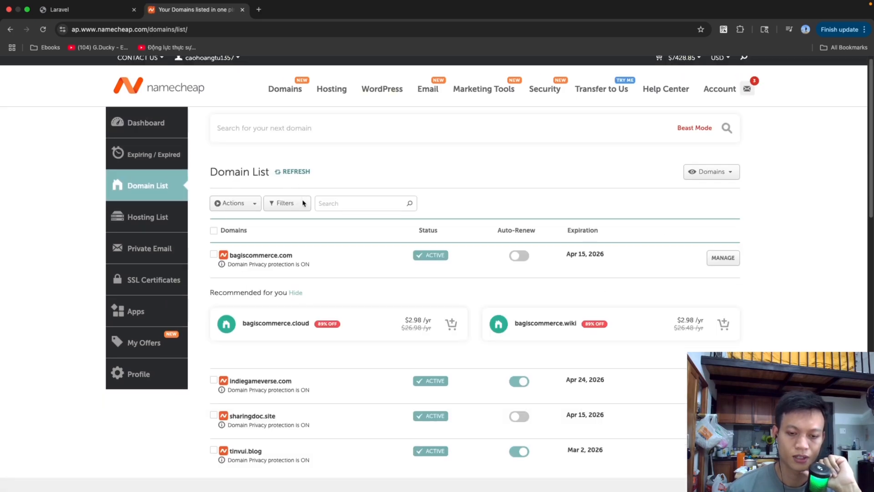
{"action": "scroll", "coordinate": [174, 222], "scroll_direction": "down", "scroll_amount": 2}
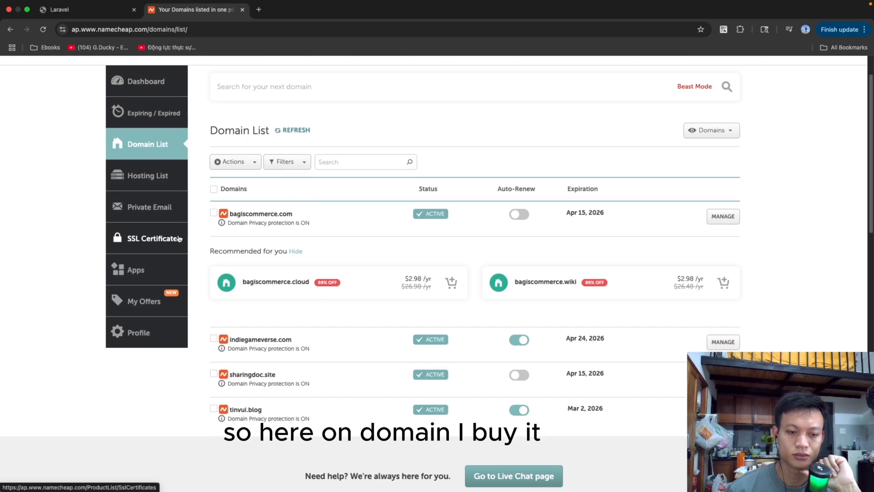
{"action": "scroll", "coordinate": [389, 279], "scroll_direction": "down", "scroll_amount": 1}
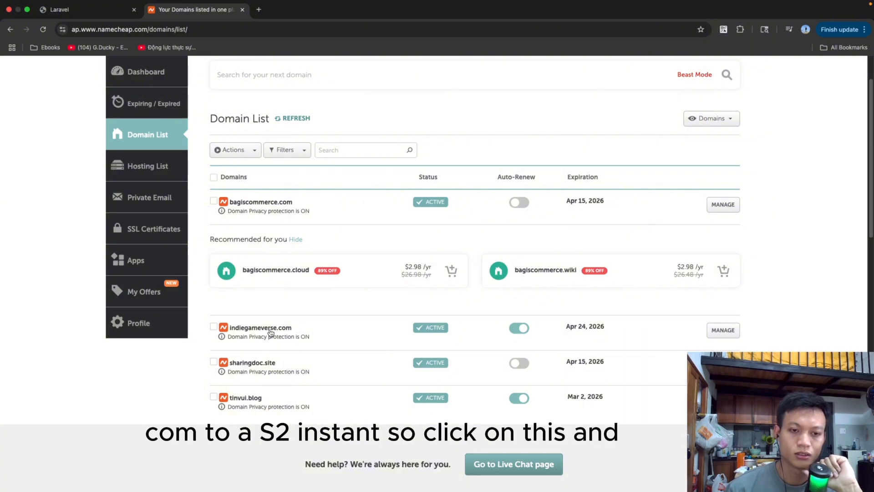
{"action": "scroll", "coordinate": [271, 332], "scroll_direction": "up", "scroll_amount": 1}
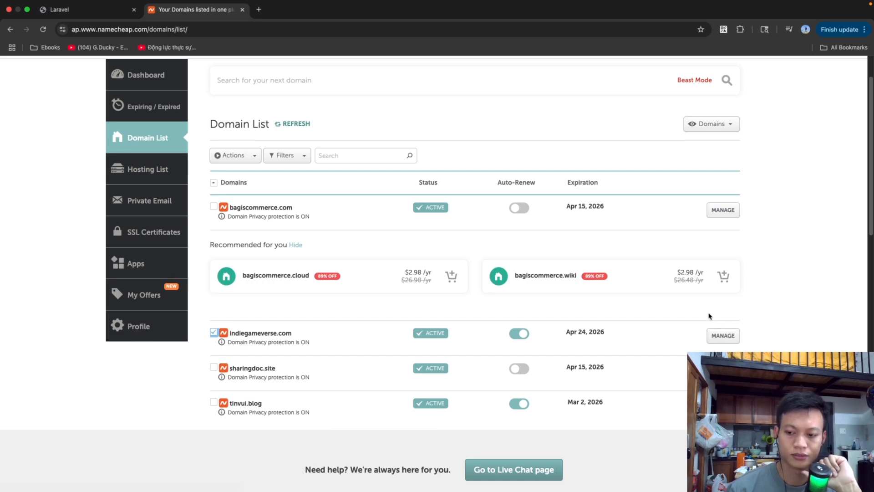
{"action": "left_click", "coordinate": [727, 337]}
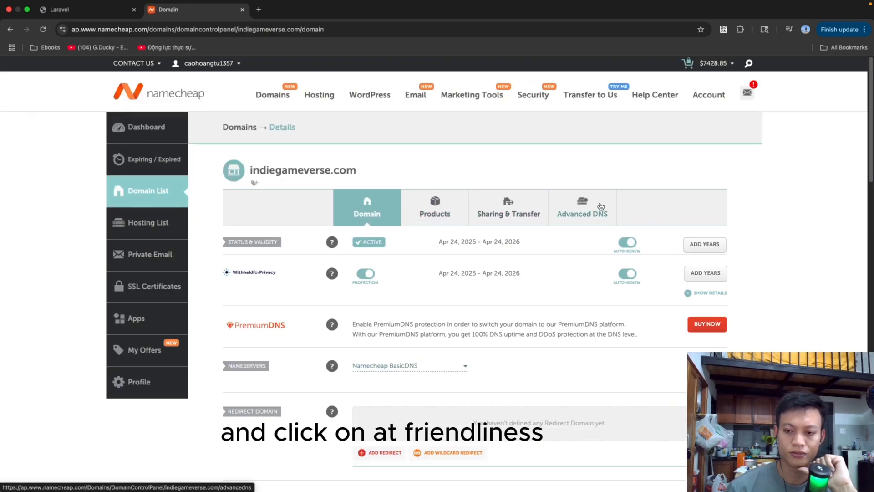
{"action": "left_click", "coordinate": [582, 214]}
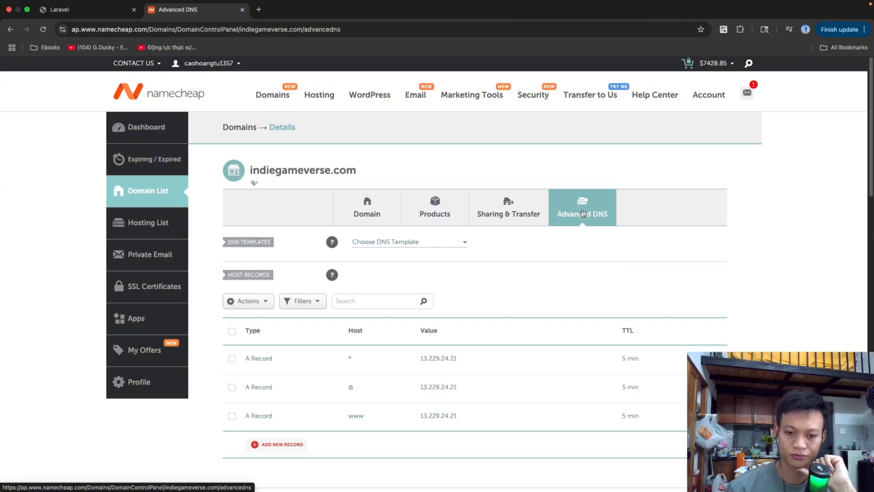
{"action": "scroll", "coordinate": [589, 252], "scroll_direction": "down", "scroll_amount": 4}
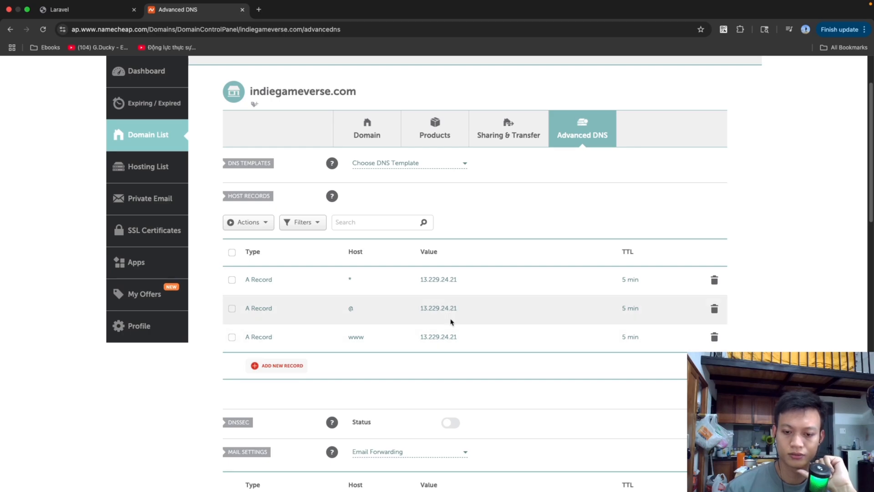
{"action": "scroll", "coordinate": [395, 352], "scroll_direction": "down", "scroll_amount": 2}
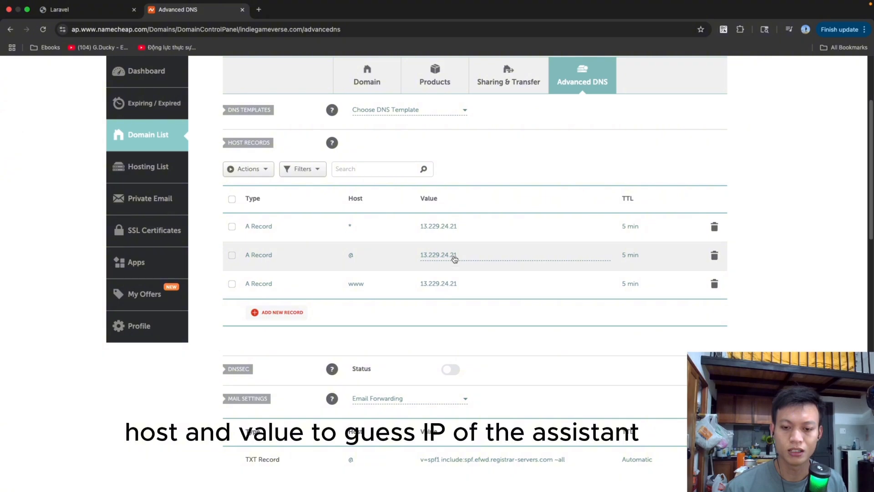
Step: Open the AWS console home at console.aws.amazon.com/console/home in a new browser tab
{"action": "left_click", "coordinate": [258, 9]}
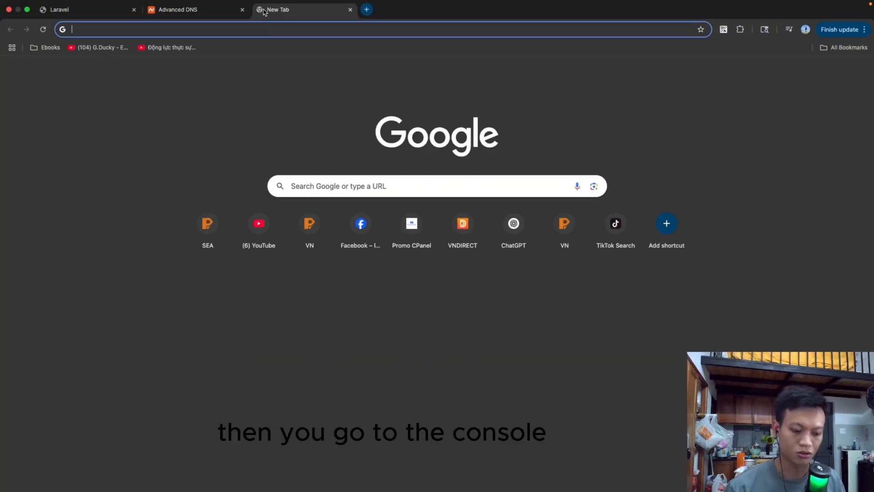
{"action": "type", "text": "console.aws.amazon.com/console/home"}
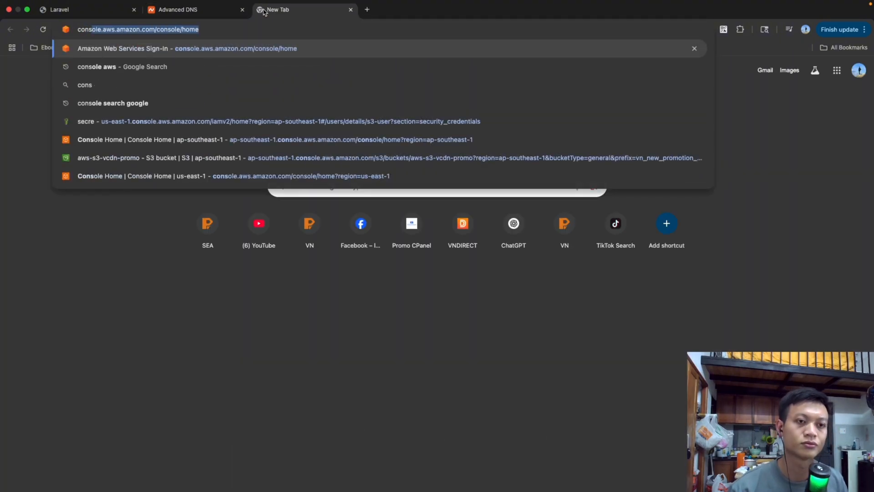
{"action": "key", "text": "Return"}
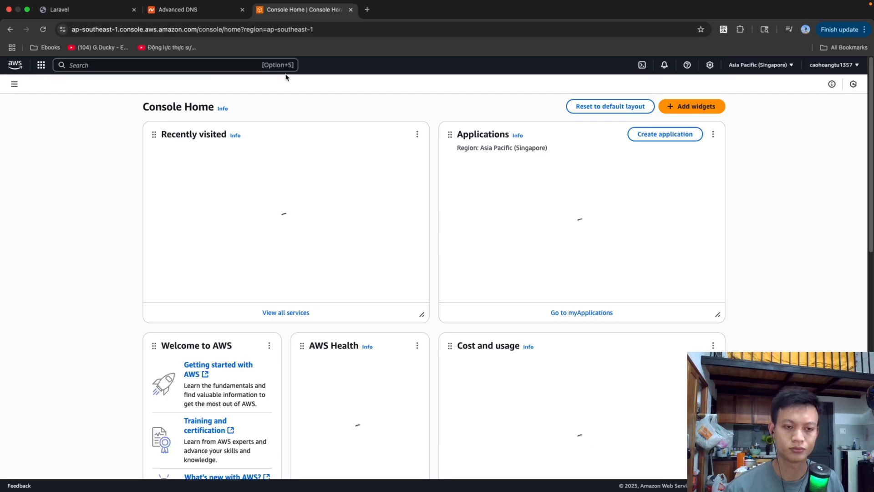
Step: Go to the running EC2 instances and open the details of the demo-laravel instance to check its public IPv4 address
{"action": "left_click", "coordinate": [172, 151]}
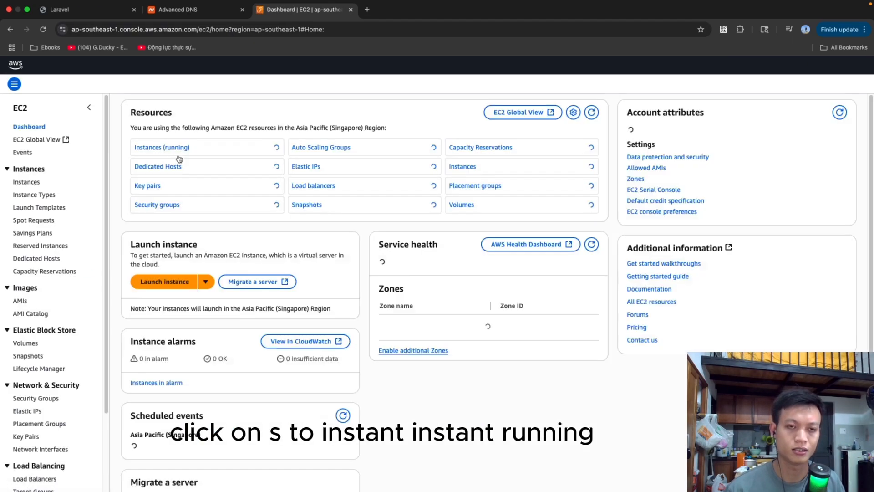
{"action": "left_click", "coordinate": [177, 174]}
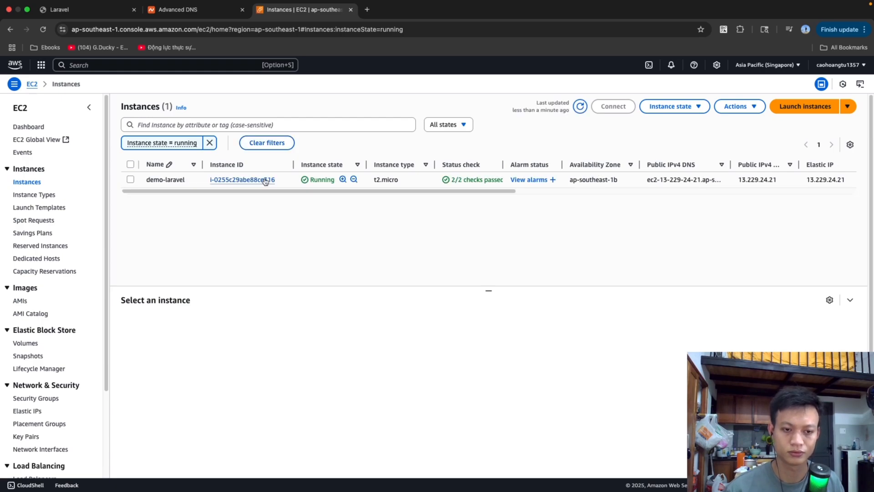
{"action": "left_click", "coordinate": [265, 180]}
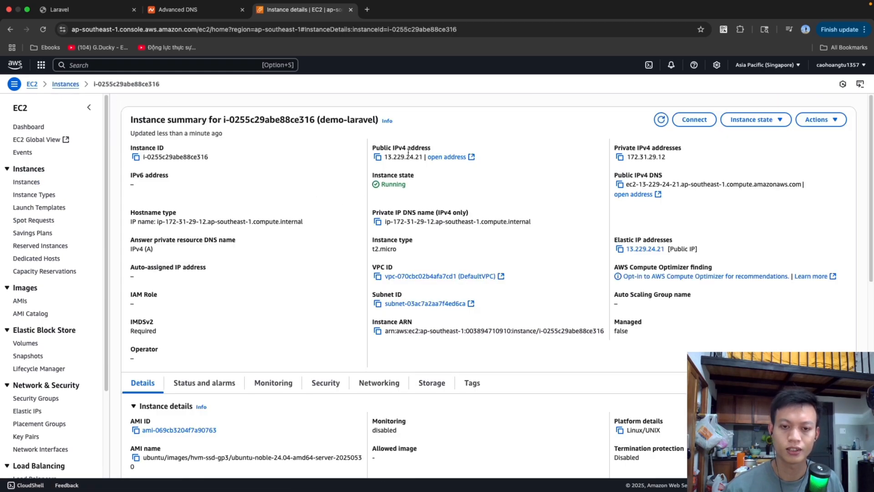
Step: Copy the demo-laravel instance's public IPv4 address, load it in a new browser tab to check the site, and close that tab
{"action": "left_click", "coordinate": [377, 156]}
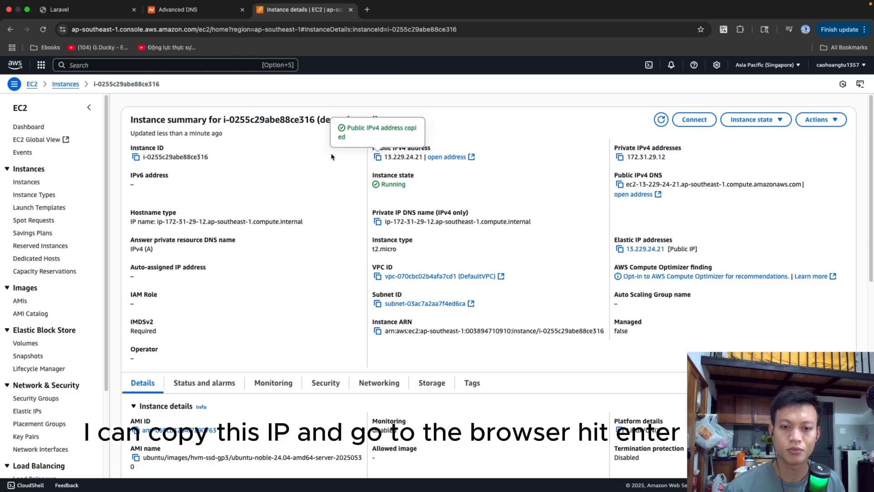
{"action": "left_click", "coordinate": [368, 9]}
{"action": "key", "text": "super+v"}
{"action": "key", "text": "Return"}
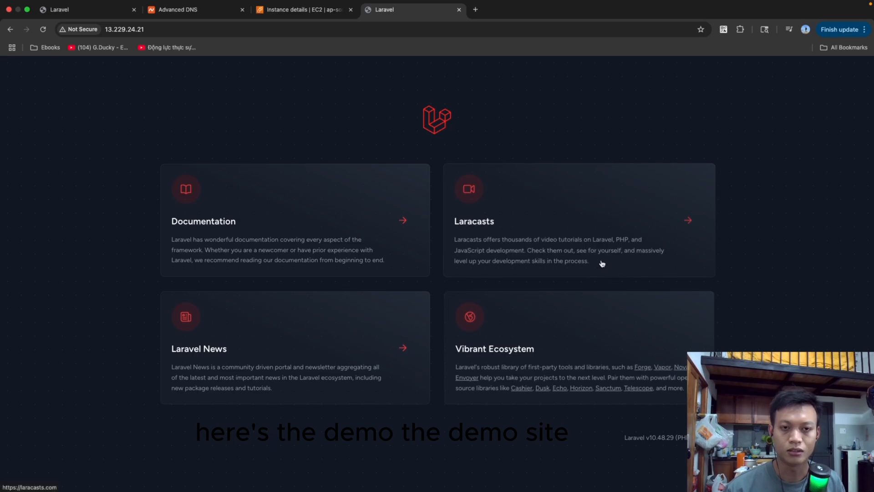
{"action": "left_click", "coordinate": [459, 10]}
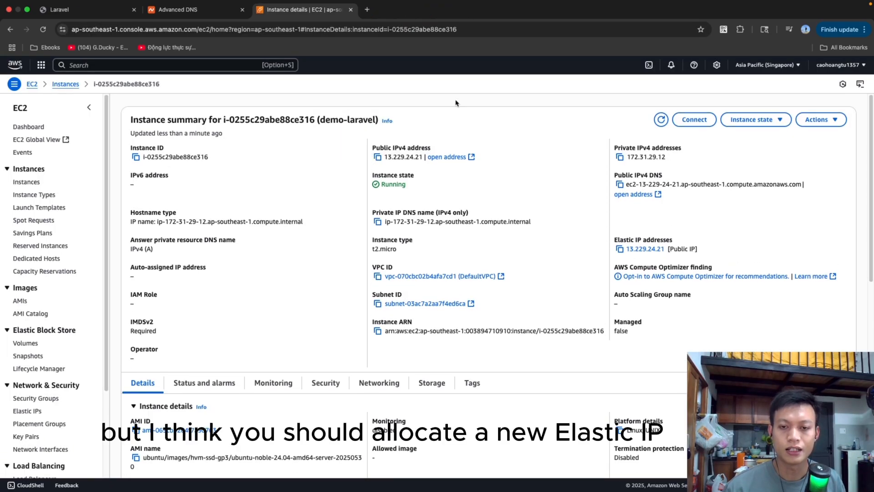
Step: Open the list of Elastic IP addresses in the EC2 console
{"action": "scroll", "coordinate": [300, 203], "scroll_direction": "down", "scroll_amount": 1}
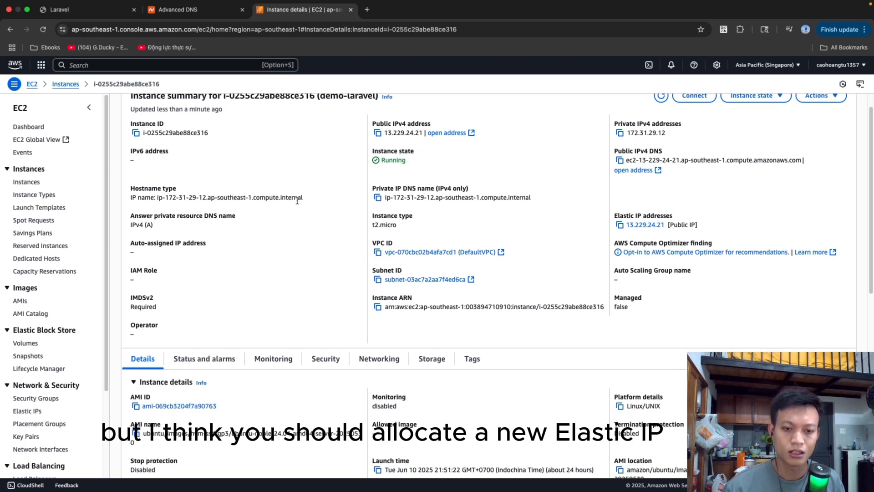
{"action": "scroll", "coordinate": [299, 202], "scroll_direction": "down", "scroll_amount": 1}
{"action": "scroll", "coordinate": [73, 303], "scroll_direction": "down", "scroll_amount": 3}
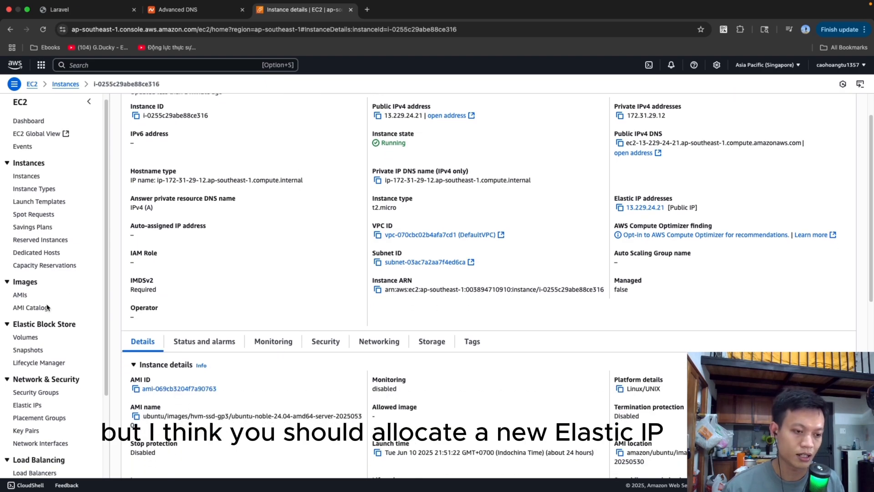
{"action": "scroll", "coordinate": [40, 305], "scroll_direction": "down", "scroll_amount": 3}
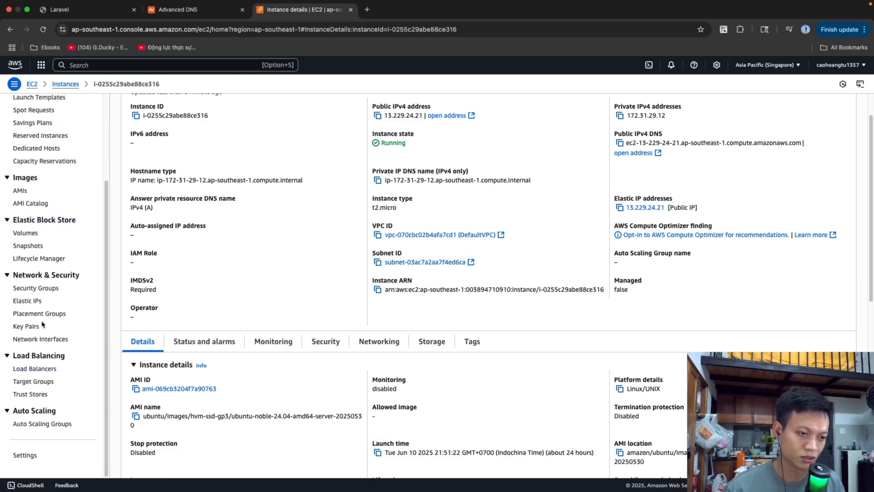
{"action": "scroll", "coordinate": [42, 324], "scroll_direction": "up", "scroll_amount": 1}
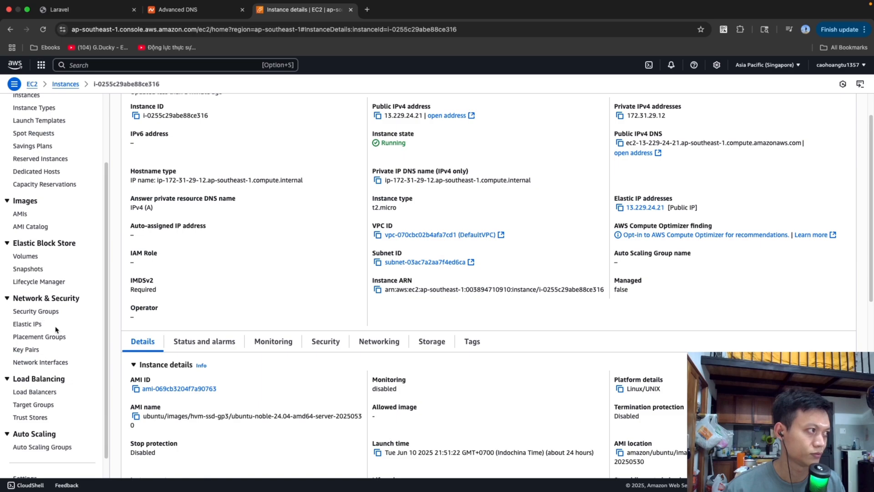
{"action": "left_click", "coordinate": [42, 326]}
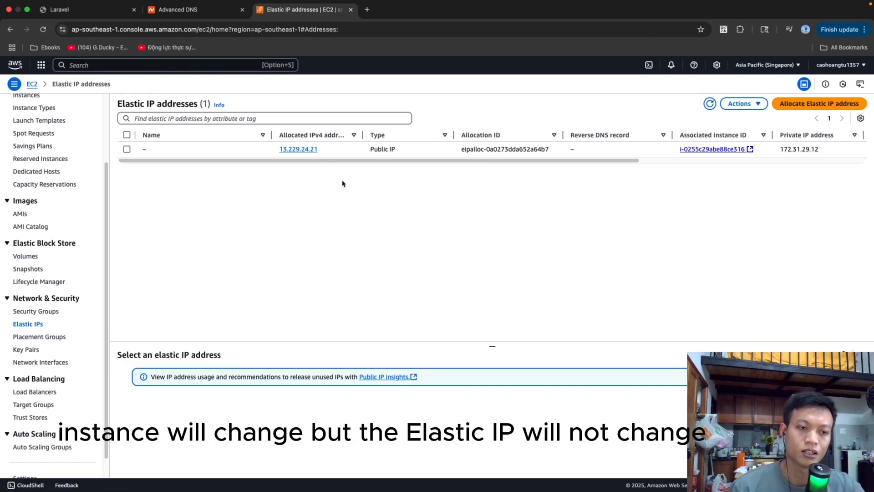
Step: Review the details of Elastic IP 13.229.24.21 and open its associated instance
{"action": "left_click", "coordinate": [315, 151]}
{"action": "scroll", "coordinate": [261, 209], "scroll_direction": "down", "scroll_amount": 1}
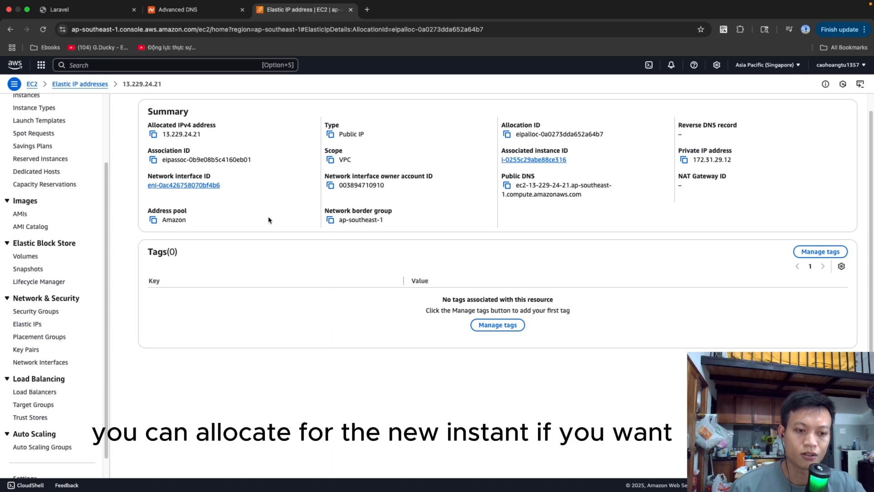
{"action": "scroll", "coordinate": [404, 229], "scroll_direction": "up", "scroll_amount": 1}
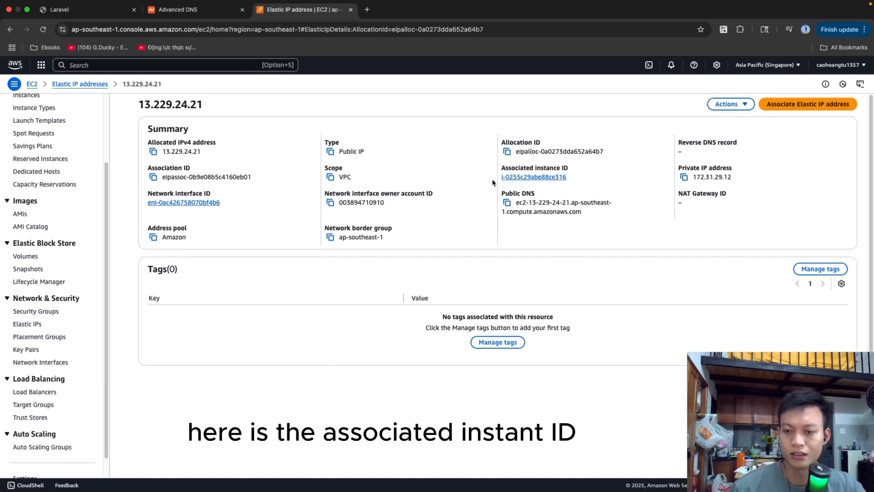
{"action": "left_click", "coordinate": [531, 180]}
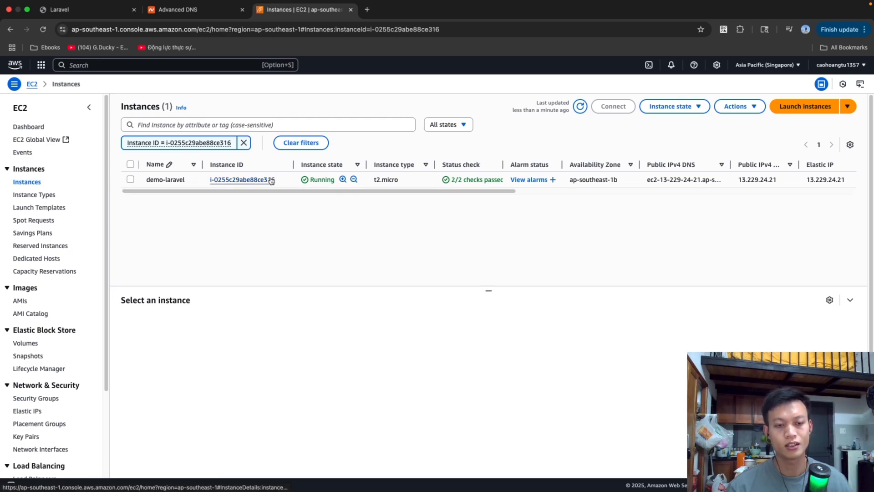
{"action": "scroll", "coordinate": [267, 204], "scroll_direction": "down", "scroll_amount": 1}
{"action": "scroll", "coordinate": [283, 195], "scroll_direction": "up", "scroll_amount": 1}
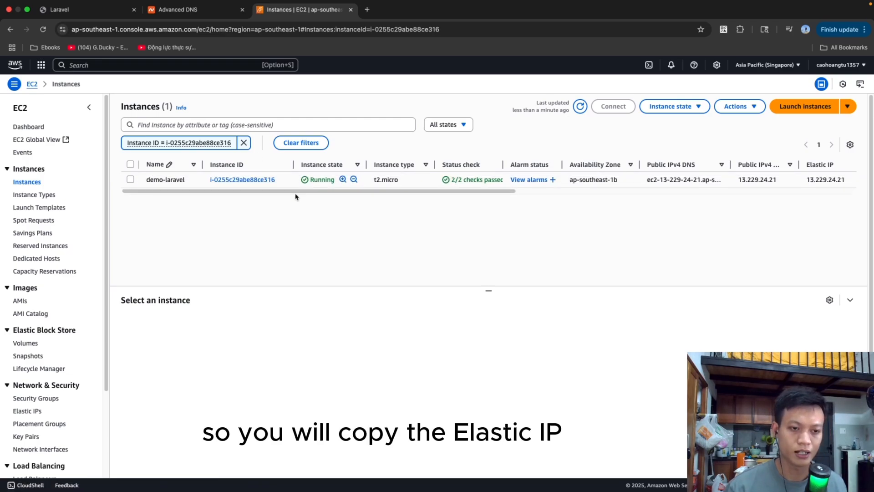
Step: Return to the Elastic IP addresses and copy the allocated IPv4 address 13.229.24.21
{"action": "scroll", "coordinate": [41, 316], "scroll_direction": "down", "scroll_amount": 1}
{"action": "scroll", "coordinate": [28, 328], "scroll_direction": "down", "scroll_amount": 4}
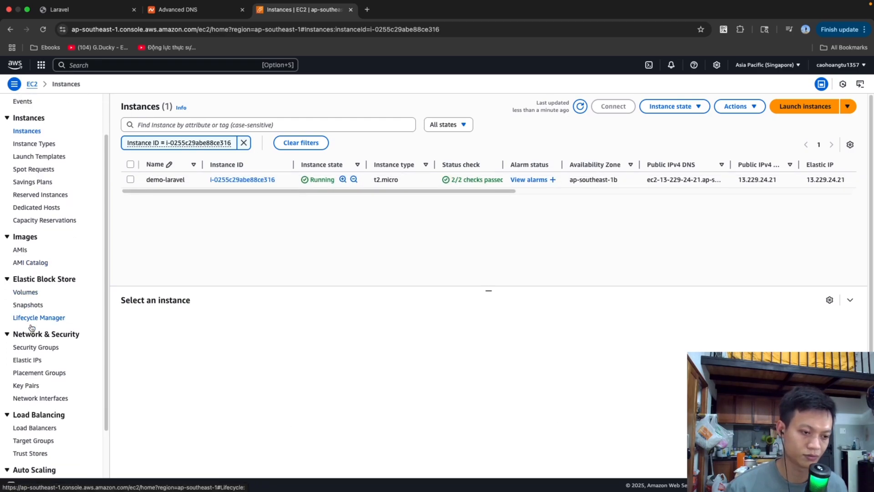
{"action": "left_click", "coordinate": [36, 325]}
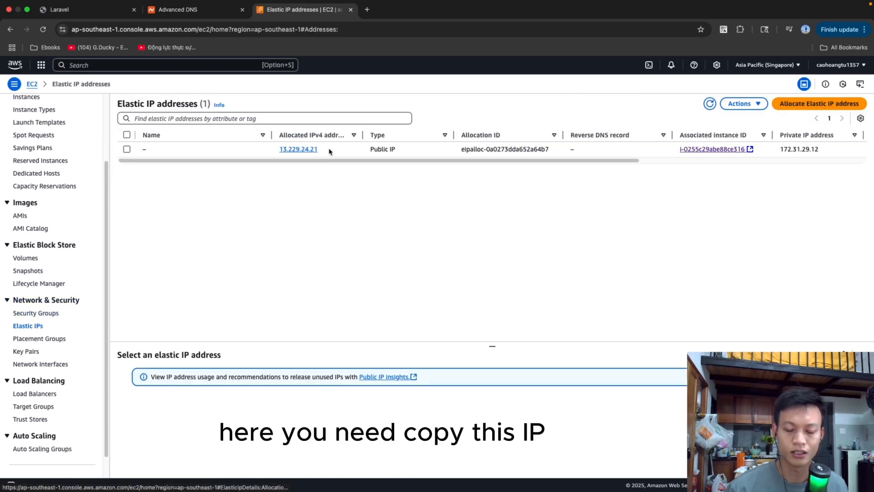
{"action": "left_click_drag", "start_coordinate": [318, 150], "coordinate": [279, 149]}
{"action": "key", "text": "super+c"}
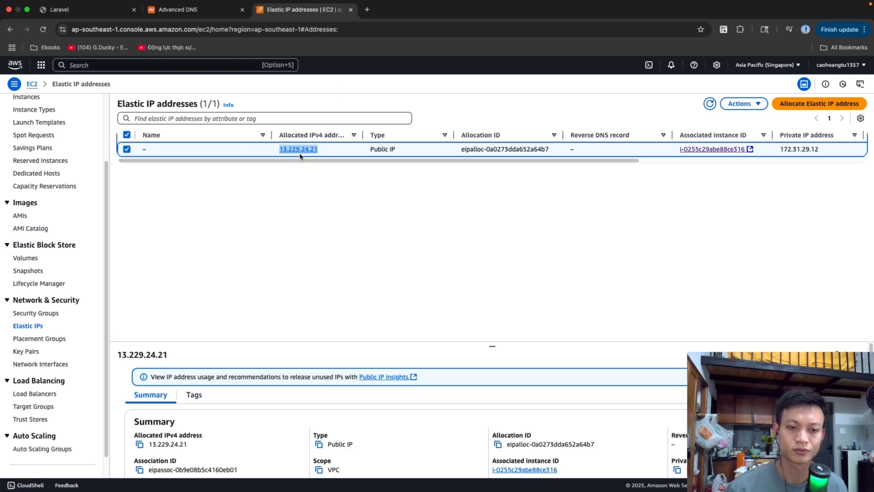
Step: Try to associate Elastic IP 13.229.24.21 with the demo-laravel instance and go back to the address details
{"action": "left_click", "coordinate": [304, 153]}
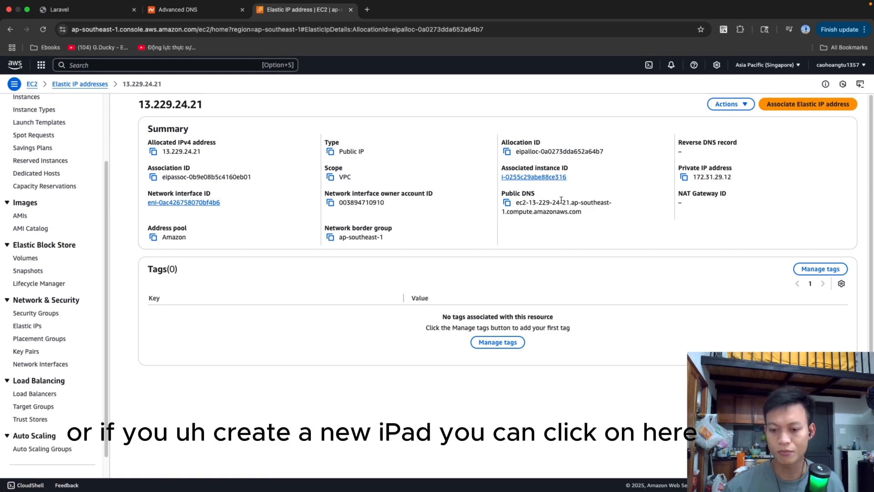
{"action": "left_click", "coordinate": [782, 105]}
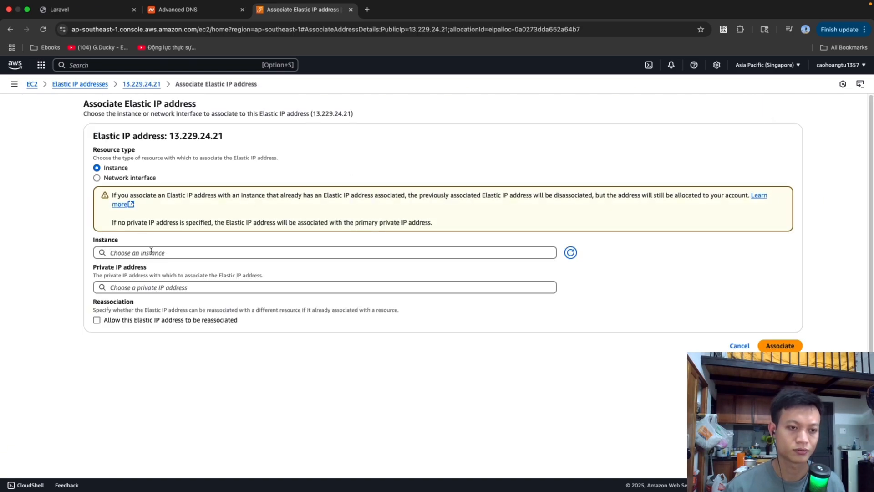
{"action": "left_click", "coordinate": [151, 252]}
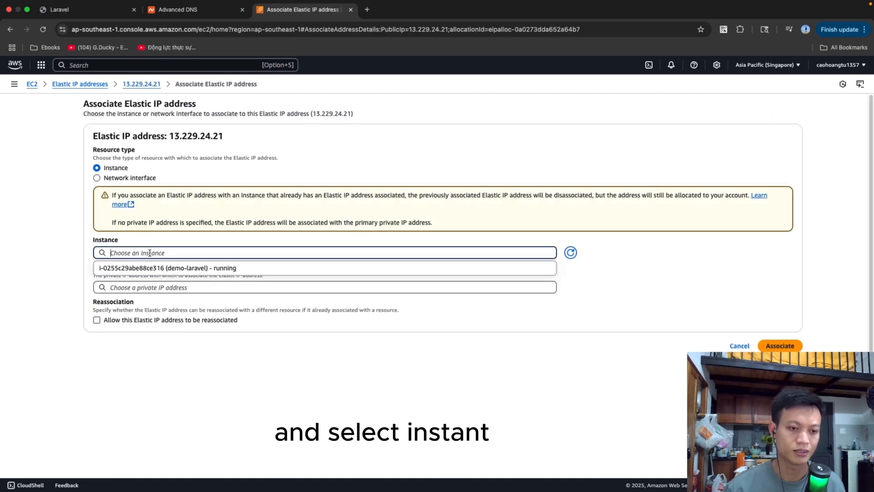
{"action": "left_click", "coordinate": [250, 272]}
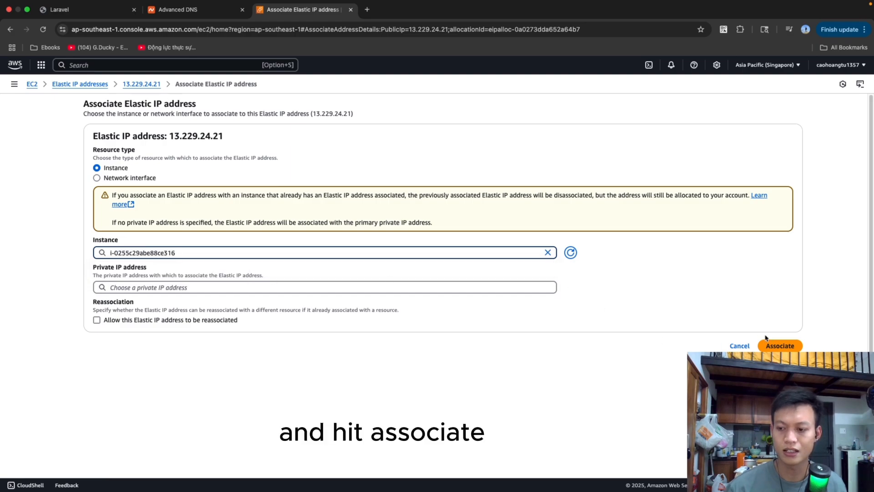
{"action": "left_click", "coordinate": [776, 347]}
{"action": "left_click", "coordinate": [139, 89]}
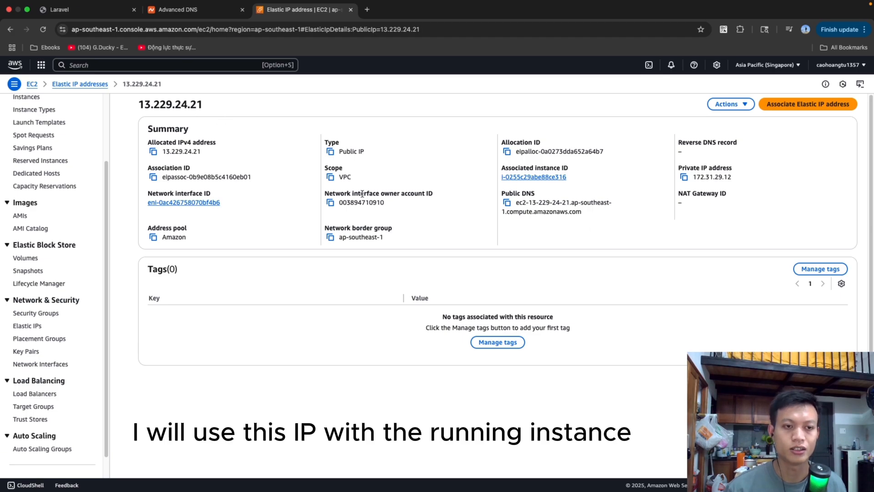
Step: Load the copied Elastic IP 13.229.24.21 in a new browser tab to test the Laravel site
{"action": "left_click", "coordinate": [367, 9]}
{"action": "key", "text": "super+v"}
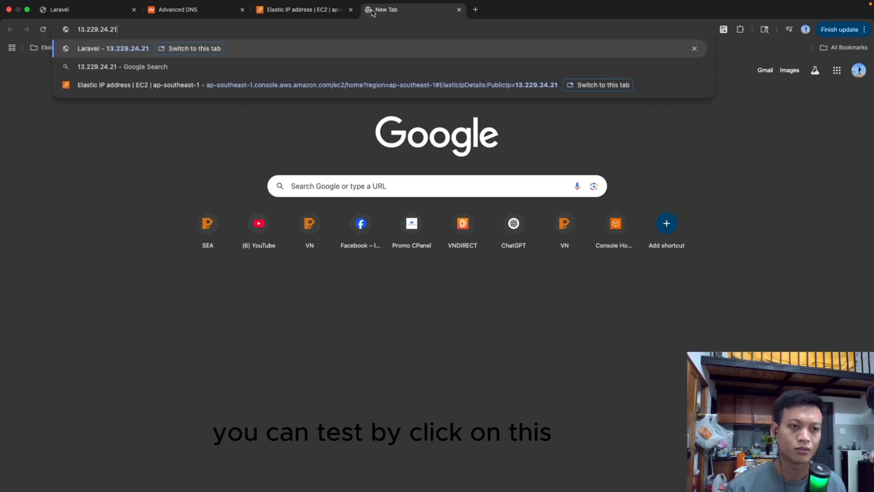
{"action": "key", "text": "Return"}
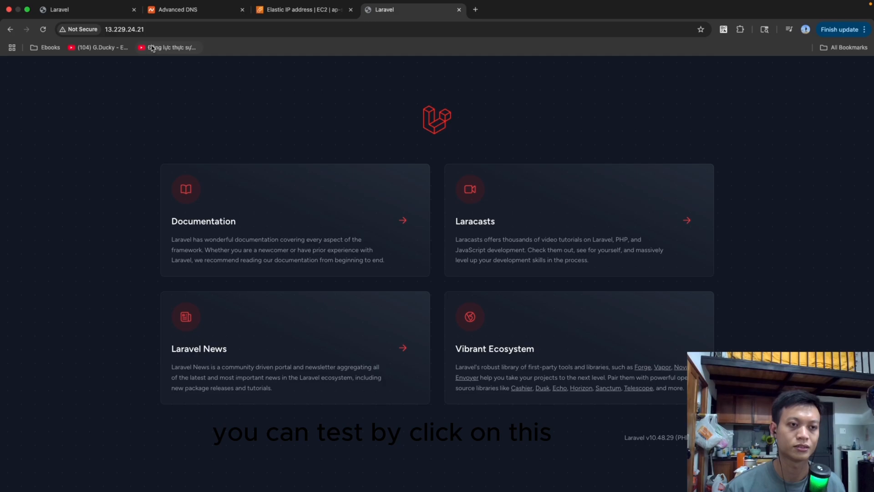
Step: In Namecheap's Advanced DNS, open the *, @ and www A records for editing and confirm each with the value 13.229.24.21
{"action": "left_click", "coordinate": [203, 11]}
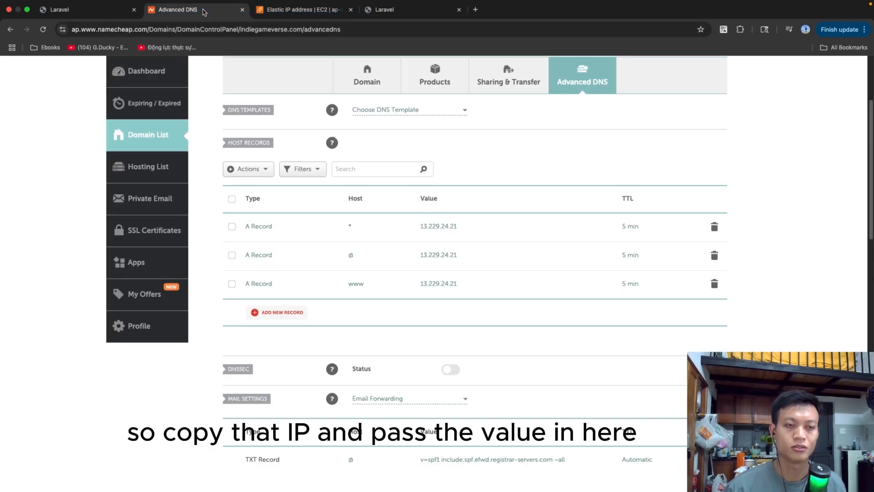
{"action": "scroll", "coordinate": [486, 117], "scroll_direction": "down", "scroll_amount": 1}
{"action": "double_click", "coordinate": [467, 213]}
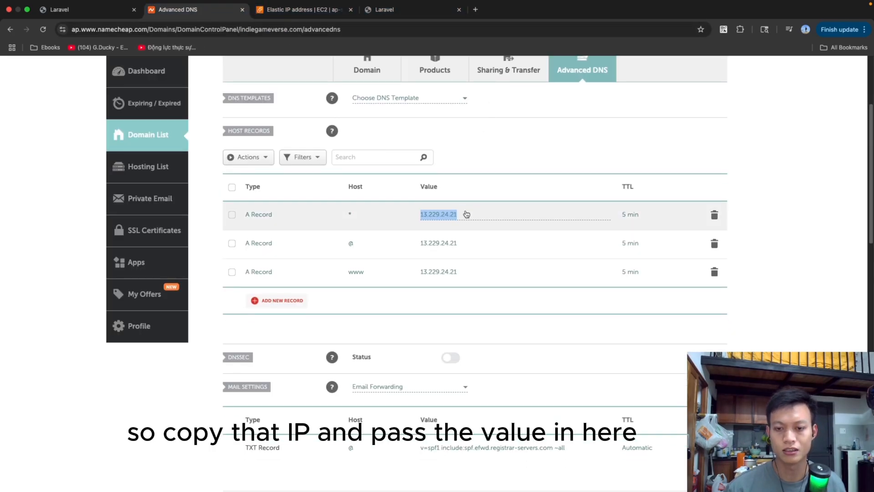
{"action": "double_click", "coordinate": [467, 244]}
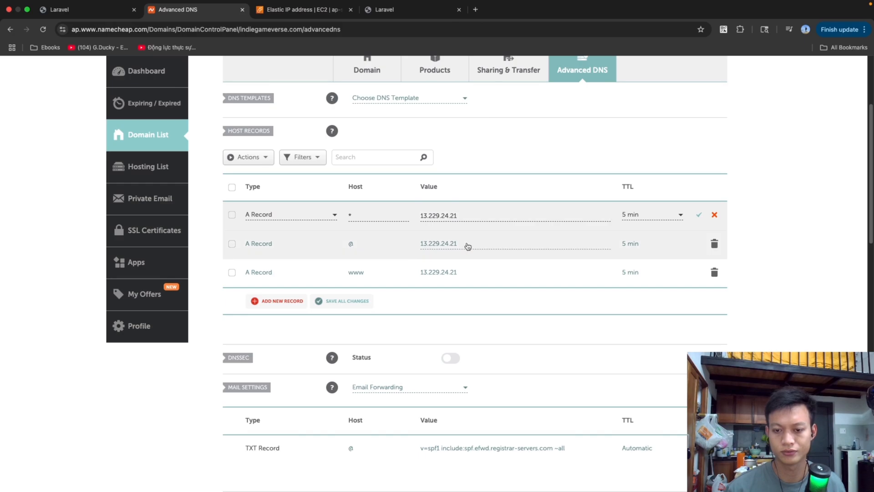
{"action": "double_click", "coordinate": [464, 271]}
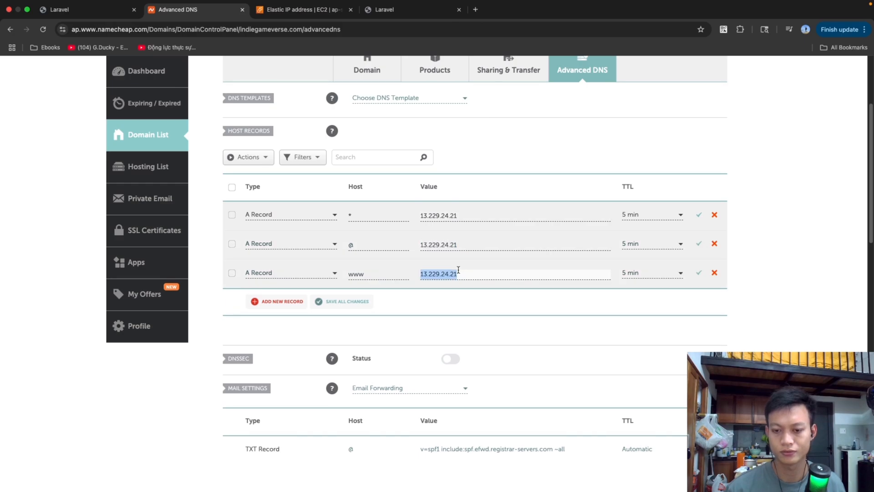
{"action": "left_click", "coordinate": [459, 270]}
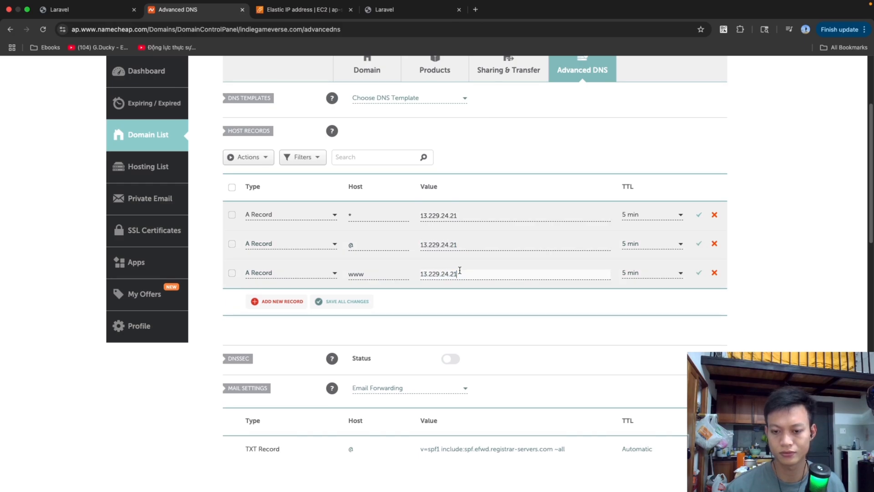
{"action": "left_click", "coordinate": [698, 217]}
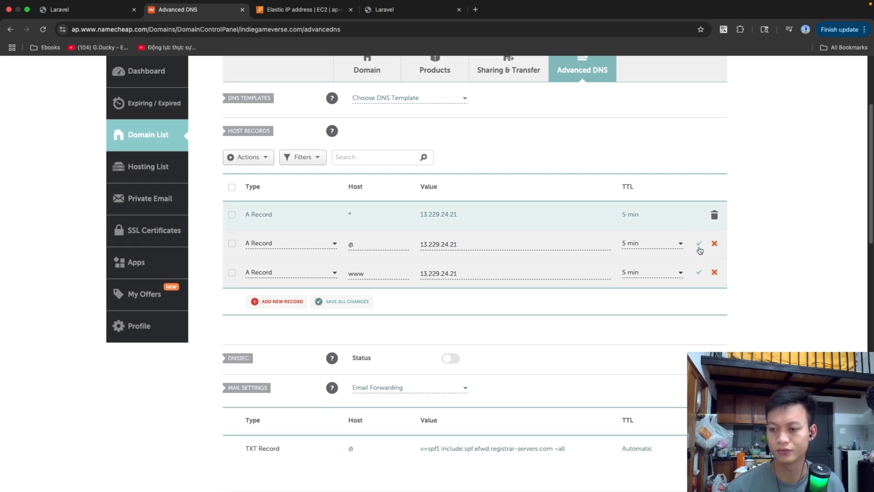
{"action": "left_click", "coordinate": [699, 246]}
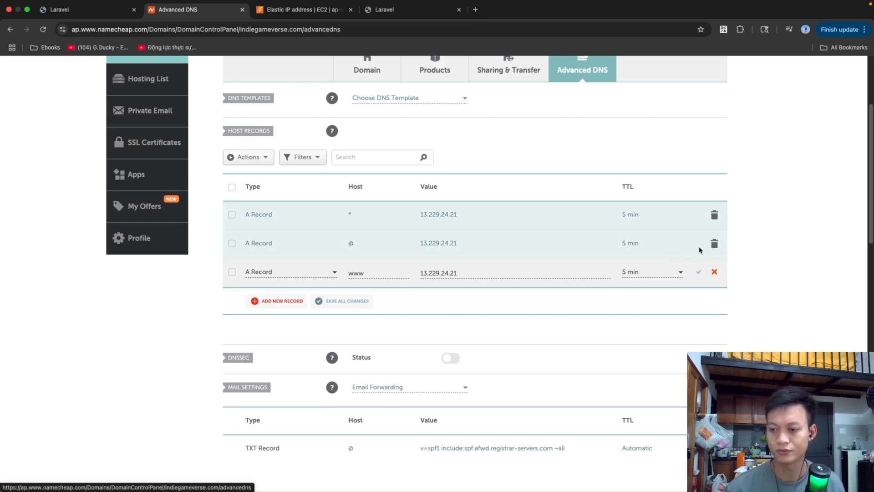
{"action": "left_click", "coordinate": [699, 271]}
{"action": "scroll", "coordinate": [210, 222], "scroll_direction": "down", "scroll_amount": 1}
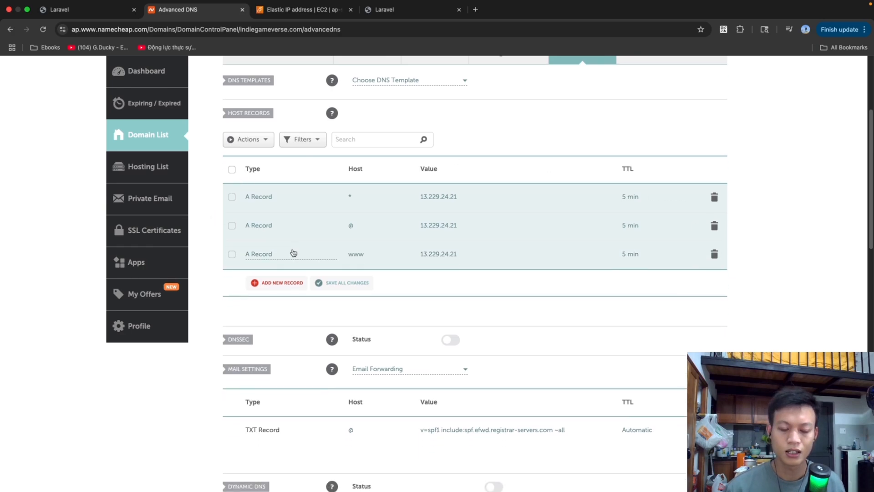
Step: Copy the domain name indiegameverse.com from the heading of its Advanced DNS page
{"action": "scroll", "coordinate": [293, 253], "scroll_direction": "up", "scroll_amount": 2}
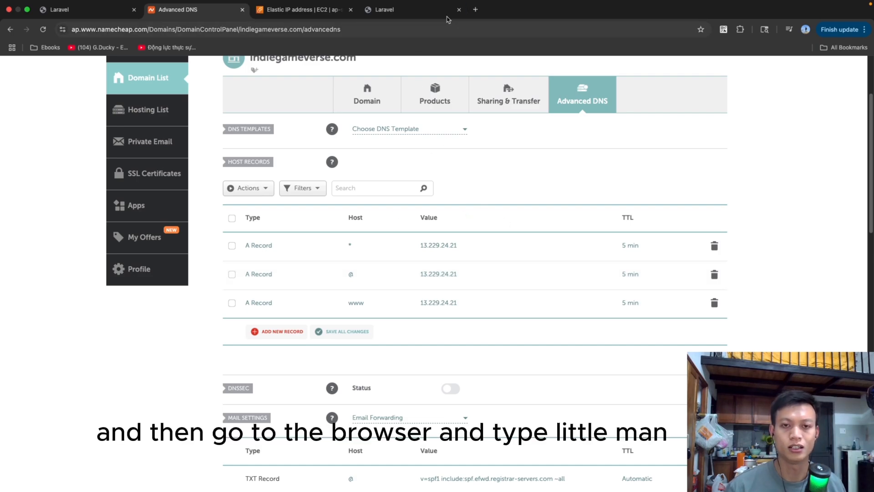
{"action": "scroll", "coordinate": [337, 148], "scroll_direction": "up", "scroll_amount": 3}
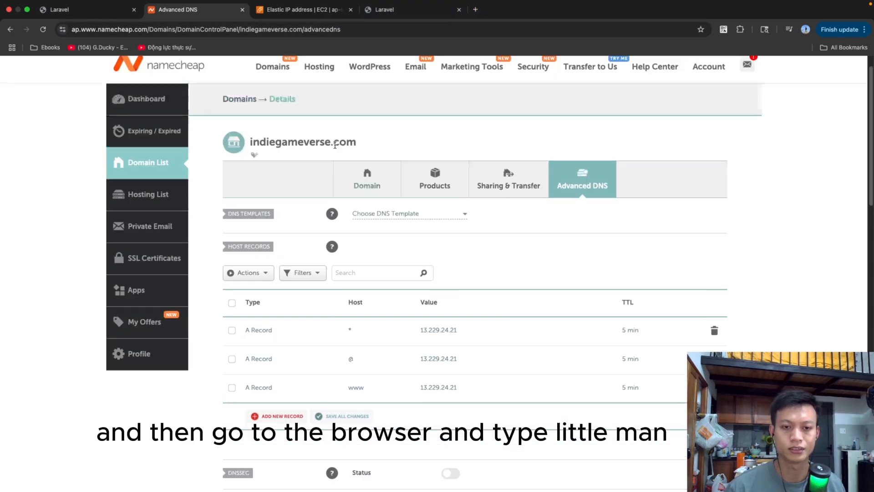
{"action": "left_click_drag", "start_coordinate": [364, 170], "coordinate": [251, 172]}
{"action": "key", "text": "ctrl+c"}
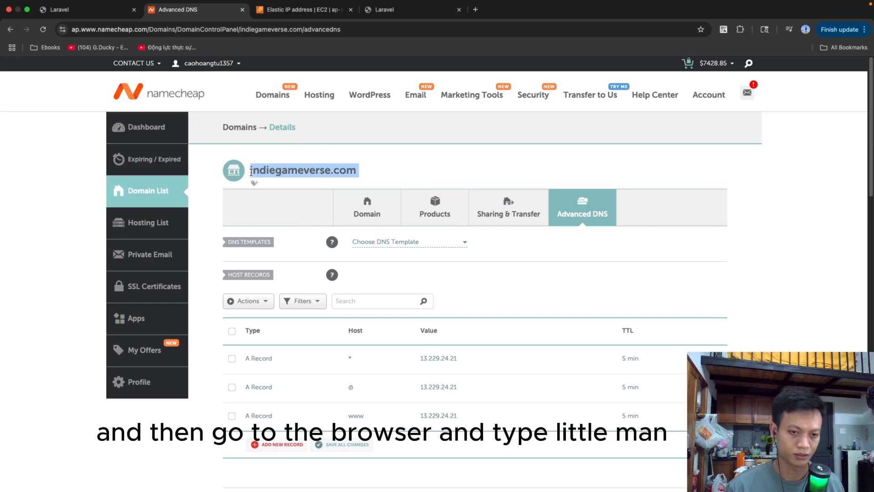
{"action": "left_click", "coordinate": [475, 9]}
{"action": "key", "text": "ctrl+v"}
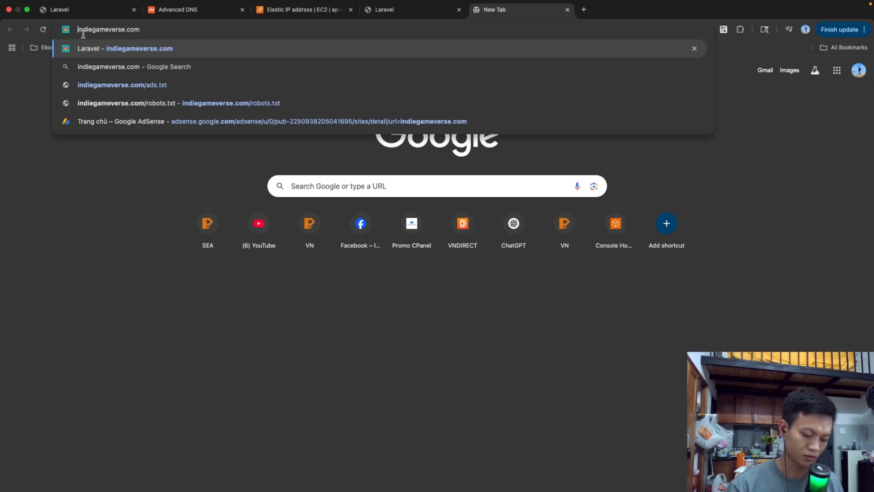
{"action": "type", "text": "http"}
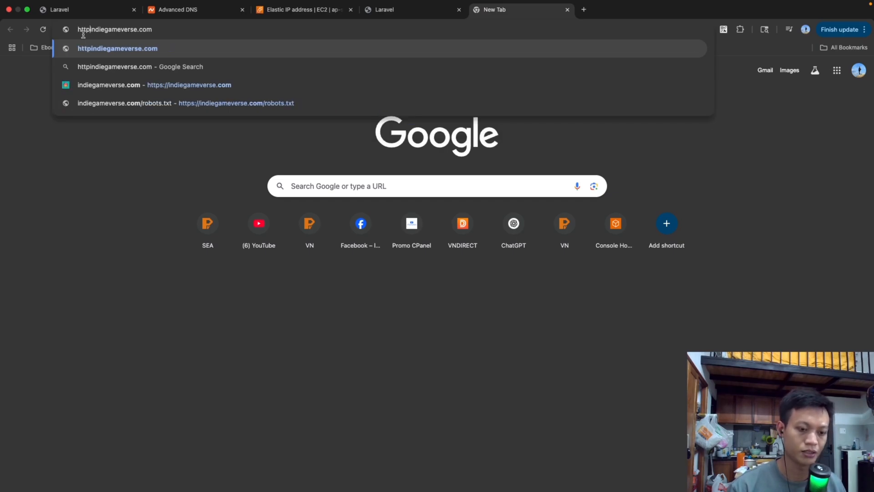
{"action": "type", "text": ":"}
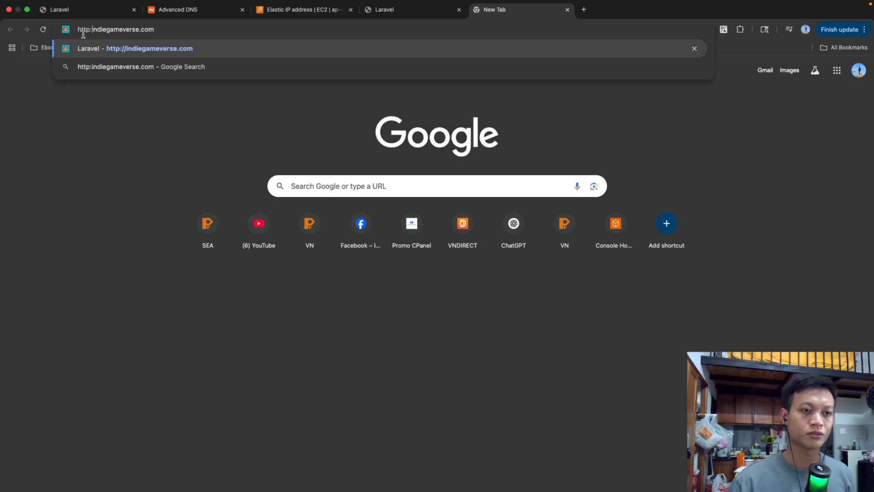
{"action": "type", "text": "//"}
{"action": "key", "text": "Return"}
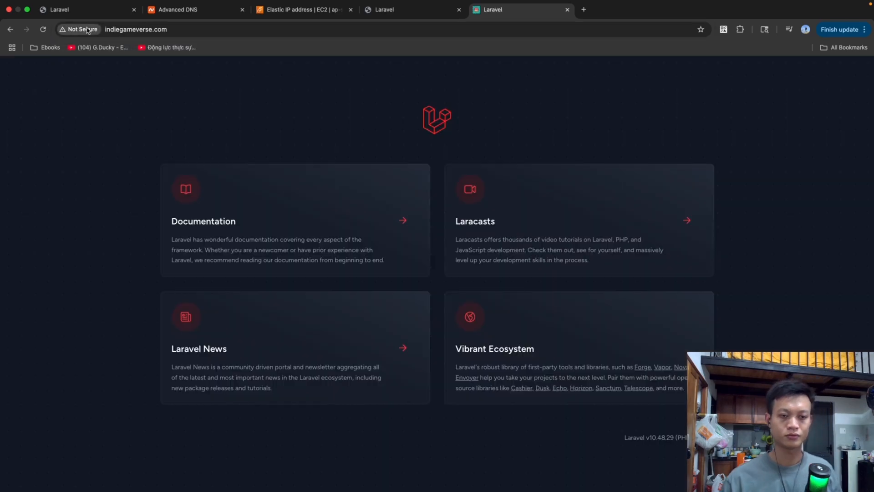
Step: Copy the loaded site's address and switch to Terminal
{"action": "left_click", "coordinate": [187, 32]}
{"action": "key", "text": "super+c"}
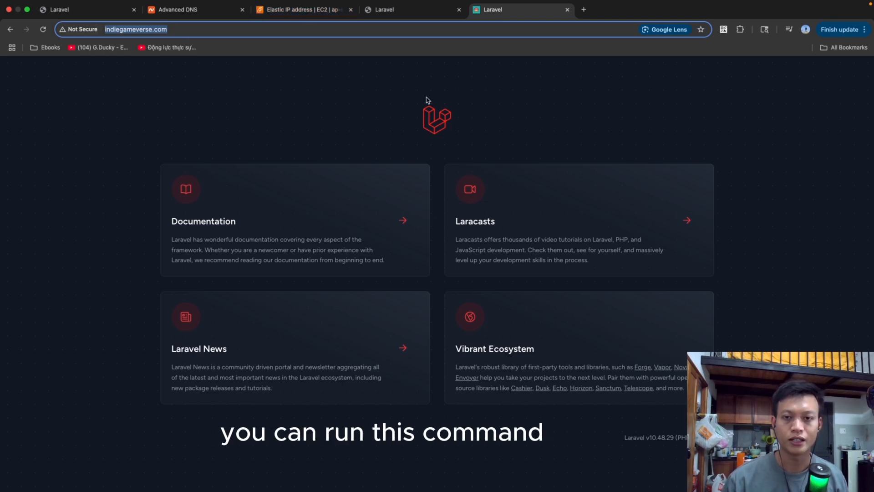
{"action": "key", "text": "ctrl+Up"}
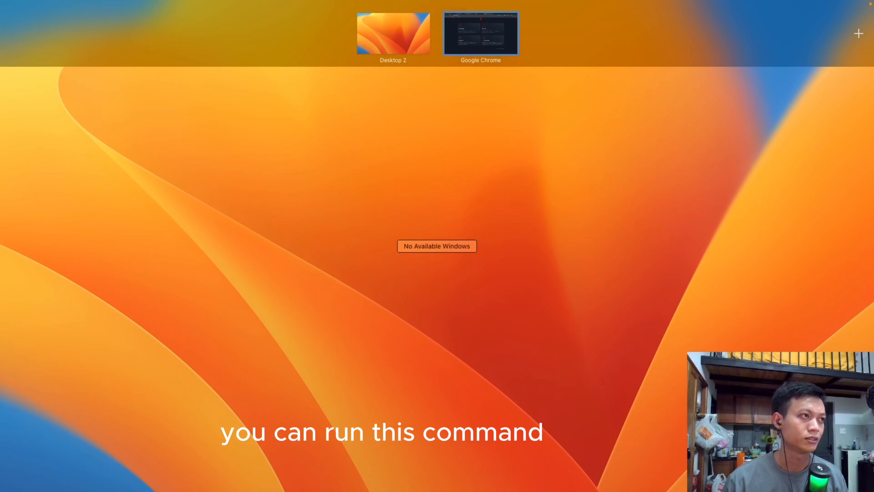
{"action": "key", "text": "ctrl+Up"}
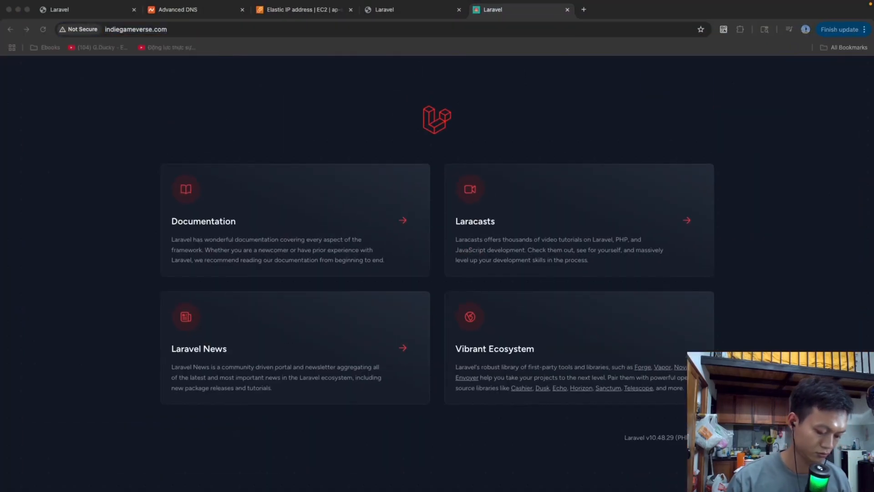
{"action": "key", "text": "ctrl+Up"}
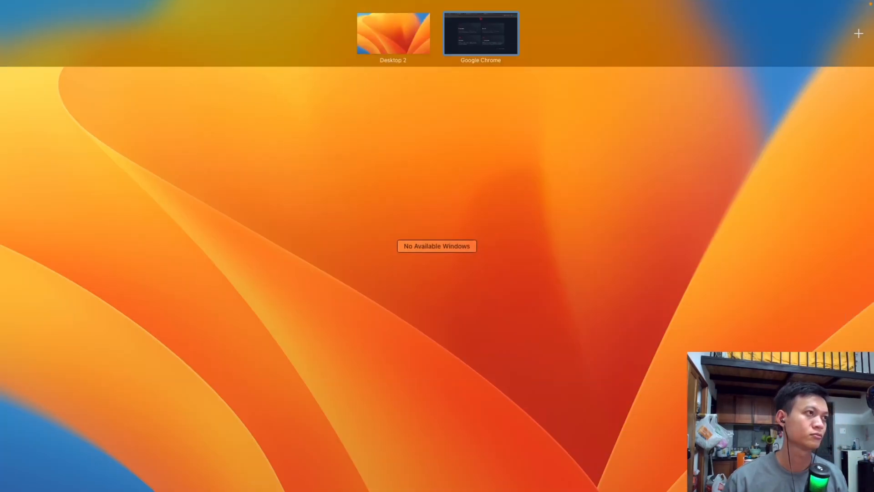
{"action": "left_click_drag", "start_coordinate": [2, 3], "coordinate": [511, 33]}
{"action": "type", "text": "ping"}
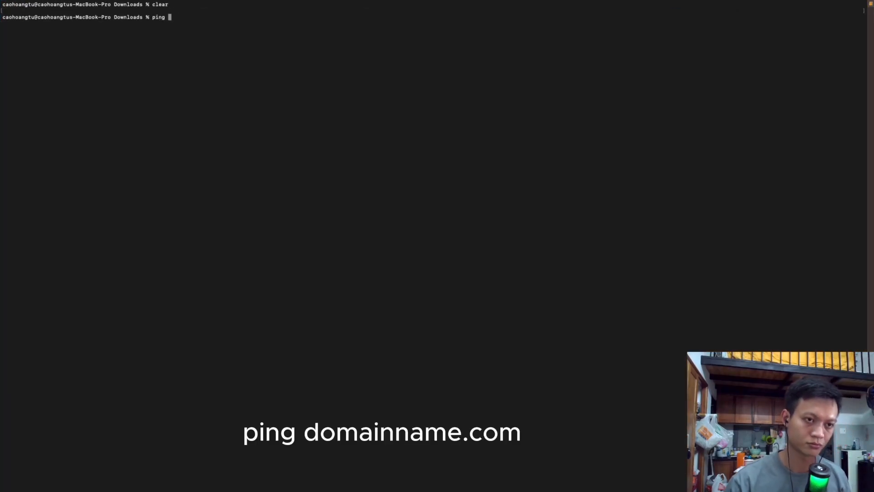
{"action": "key", "text": "super+v"}
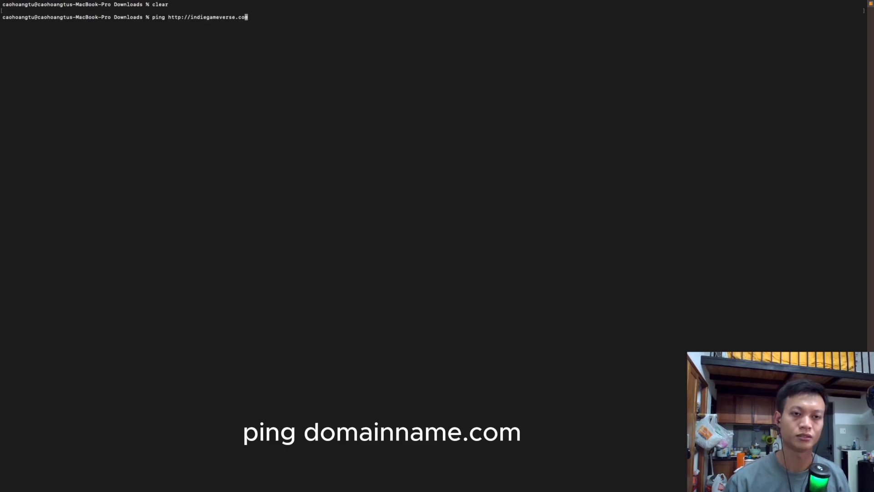
{"action": "key", "text": "Left"}
{"action": "key", "text": "Left"}
{"action": "key", "text": "Left"}
{"action": "key", "text": "Left"}
{"action": "key", "text": "Left"}
{"action": "key", "text": "Left"}
{"action": "key", "text": "Left"}
{"action": "key", "text": "Left"}
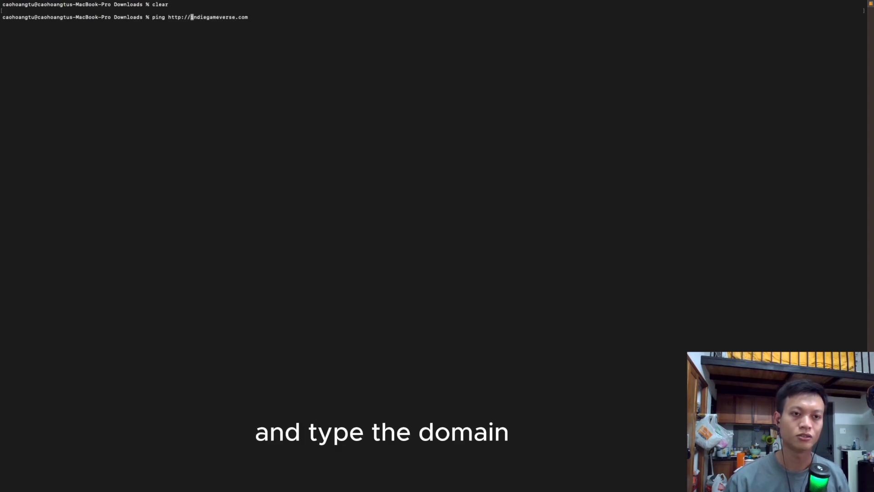
{"action": "key", "text": "BackSpace"}
{"action": "key", "text": "BackSpace"}
{"action": "key", "text": "BackSpace"}
{"action": "key", "text": "BackSpace"}
{"action": "key", "text": "BackSpace"}
{"action": "key", "text": "BackSpace"}
{"action": "key", "text": "BackSpace"}
{"action": "key", "text": "Return"}
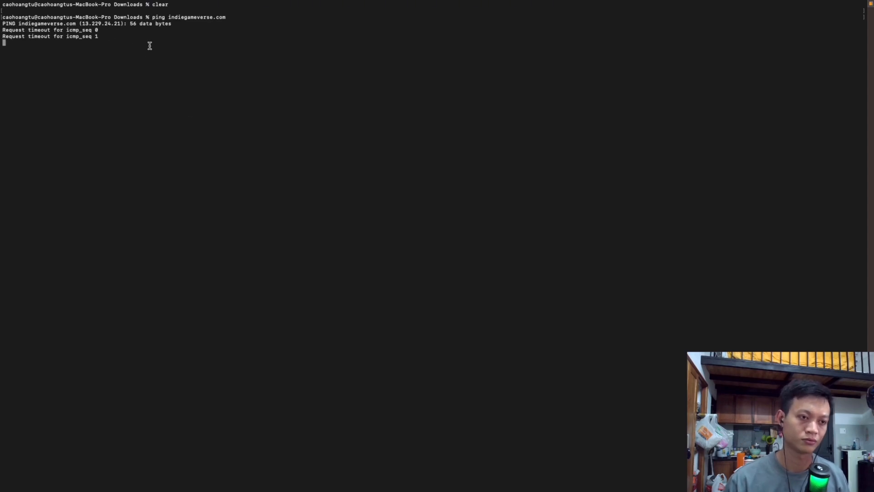
Step: Stop the ping and highlight the IP address resolved for indiegameverse.com in its output
{"action": "key", "text": "ctrl+c"}
{"action": "key", "text": "Return"}
{"action": "scroll", "coordinate": [91, 21], "scroll_direction": "up", "scroll_amount": 2}
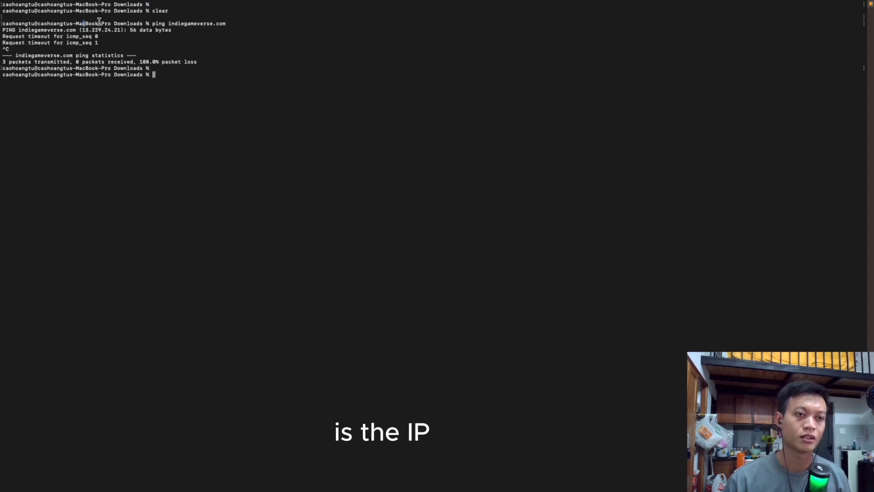
{"action": "left_click_drag", "start_coordinate": [111, 18], "coordinate": [121, 53]}
{"action": "left_click", "coordinate": [96, 56]}
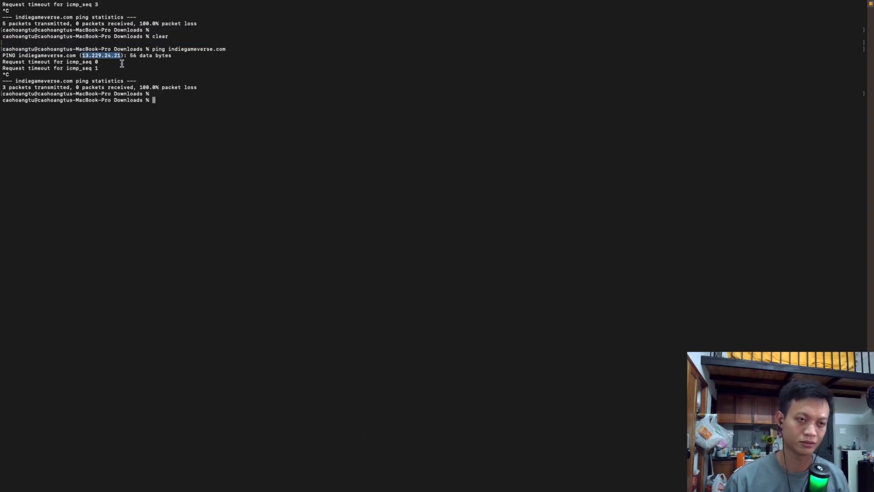
Step: Switch to Chrome and highlight the address in the AWS Elastic IP details to compare it with the ping output
{"action": "key", "text": "ctrl+Up"}
{"action": "left_click", "coordinate": [527, 31]}
{"action": "key", "text": "ctrl+Up"}
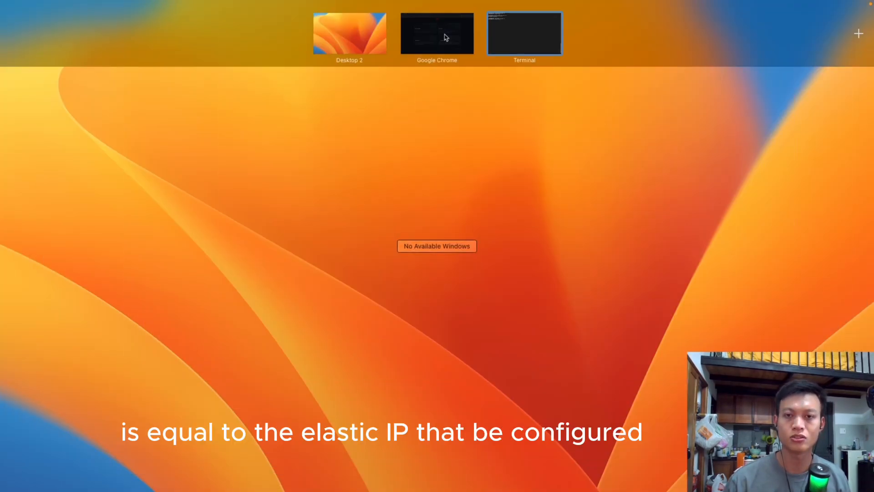
{"action": "left_click", "coordinate": [437, 31]}
{"action": "left_click", "coordinate": [315, 12]}
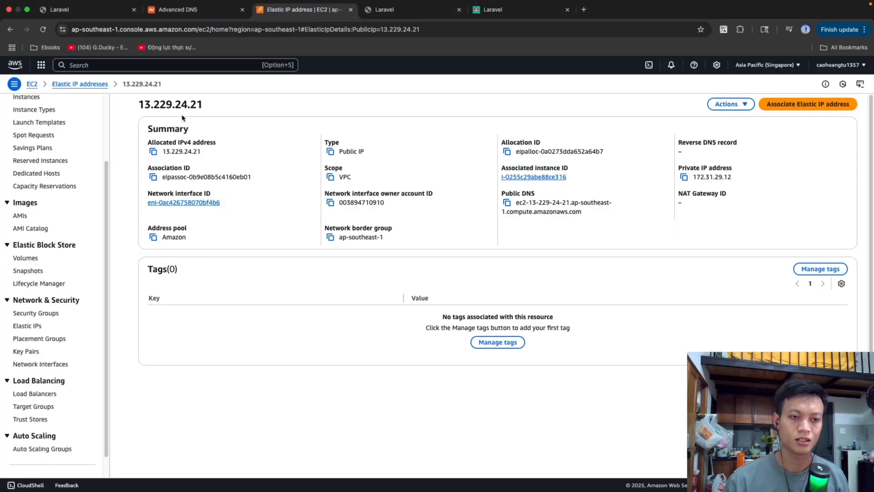
{"action": "left_click_drag", "start_coordinate": [138, 103], "coordinate": [201, 102]}
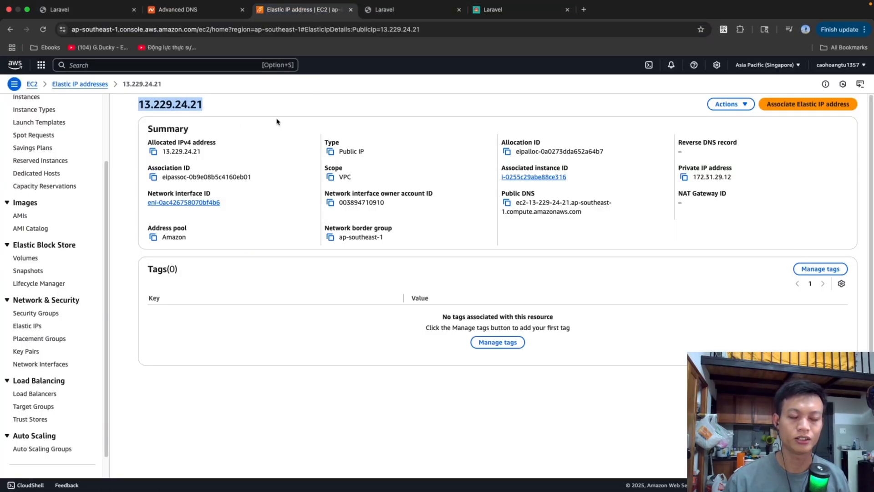
Step: Look over the Laravel pages served by the Elastic IP and the domain, and the Advanced DNS page
{"action": "left_click", "coordinate": [385, 10]}
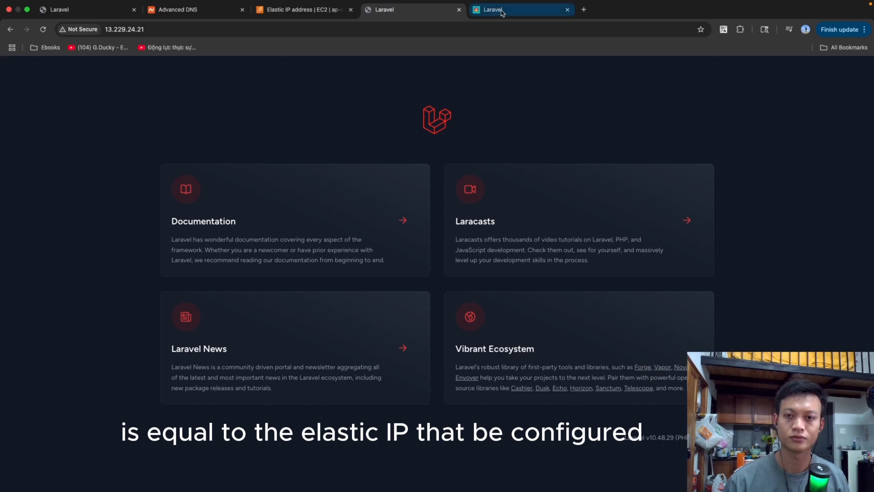
{"action": "left_click", "coordinate": [479, 10]}
{"action": "left_click", "coordinate": [187, 9]}
Step: From the EC2 dashboard's running instances, open the details of the demo-laravel instance
{"action": "left_click", "coordinate": [290, 11]}
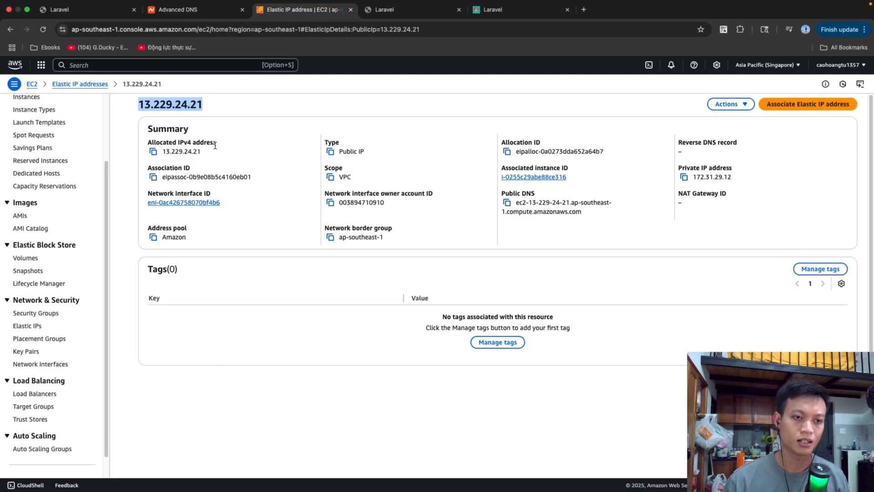
{"action": "scroll", "coordinate": [57, 120], "scroll_direction": "up", "scroll_amount": 4}
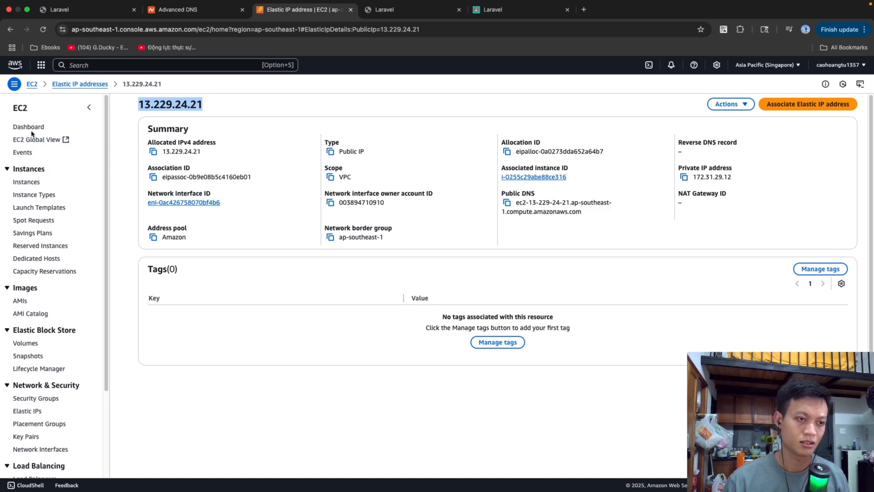
{"action": "left_click", "coordinate": [31, 129]}
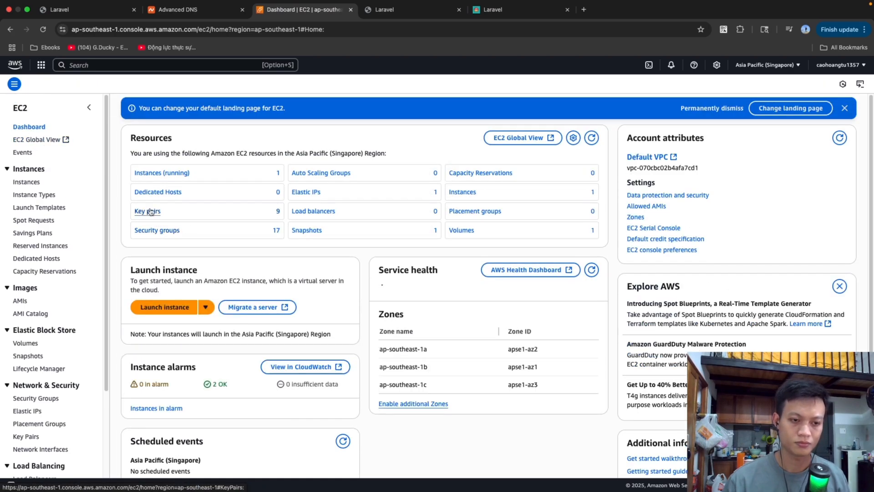
{"action": "left_click", "coordinate": [163, 178]}
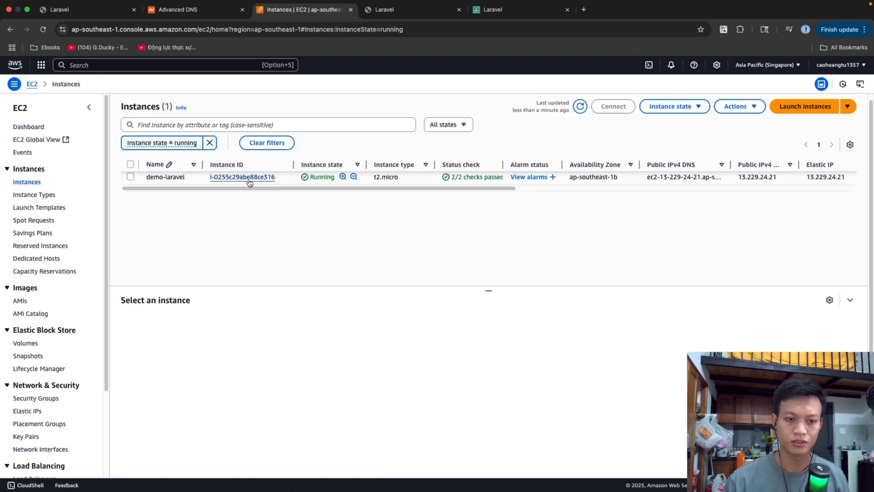
{"action": "left_click", "coordinate": [249, 183]}
{"action": "scroll", "coordinate": [293, 230], "scroll_direction": "down", "scroll_amount": 5}
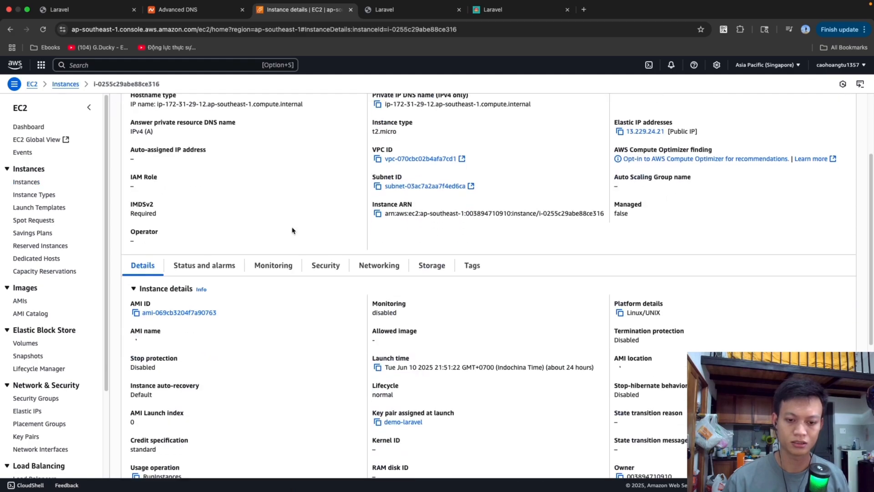
Step: Open the instance's launch-wizard-15 security group and examine its inbound rules, especially the HTTP rule for port 80
{"action": "left_click", "coordinate": [325, 267]}
{"action": "scroll", "coordinate": [334, 285], "scroll_direction": "down", "scroll_amount": 3}
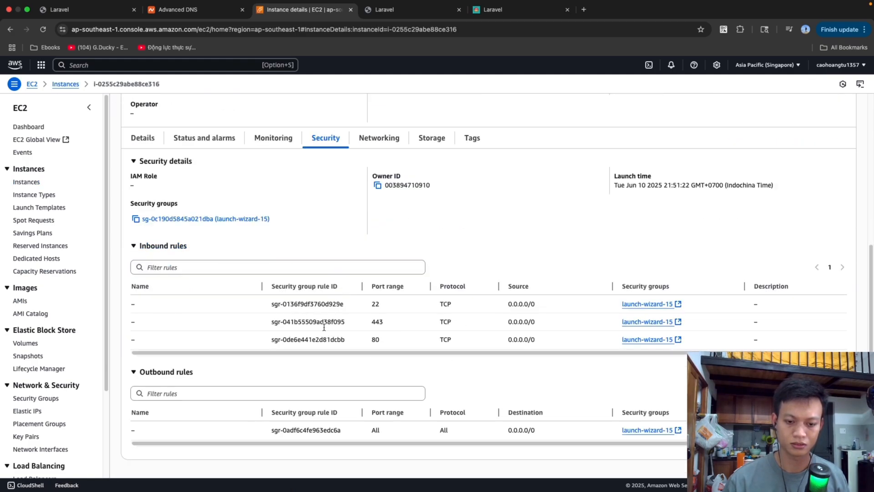
{"action": "scroll", "coordinate": [248, 283], "scroll_direction": "up", "scroll_amount": 1}
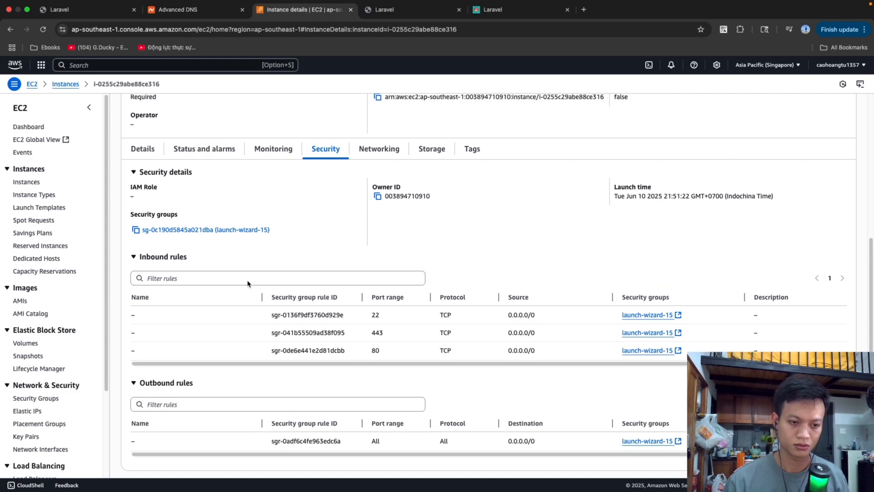
{"action": "left_click", "coordinate": [199, 236]}
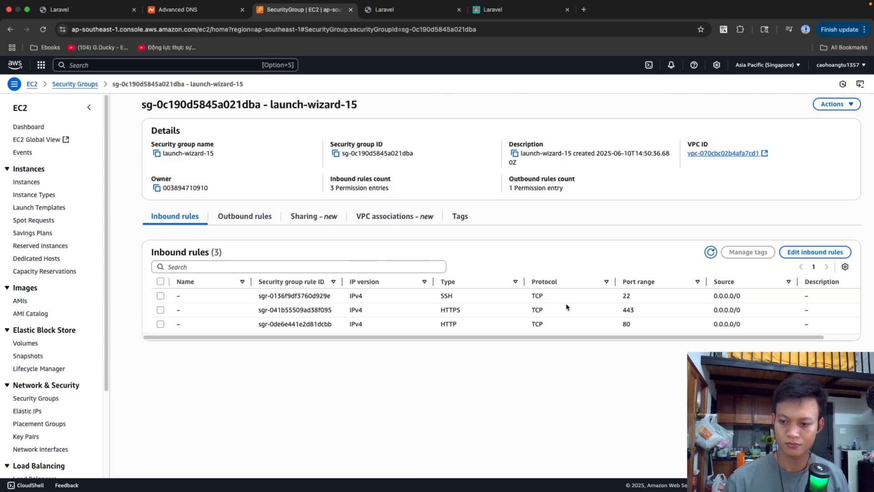
{"action": "scroll", "coordinate": [565, 344], "scroll_direction": "right", "scroll_amount": 2}
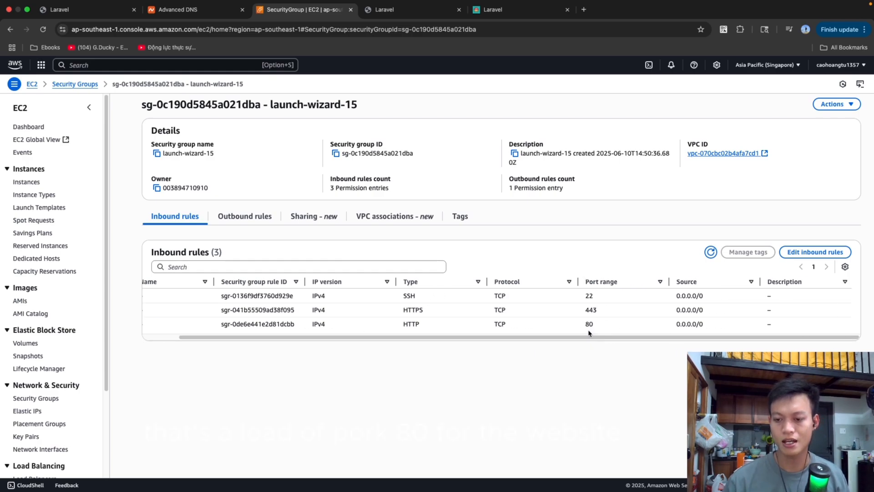
{"action": "left_click_drag", "start_coordinate": [589, 337], "coordinate": [474, 344]}
{"action": "scroll", "coordinate": [546, 349], "scroll_direction": "right", "scroll_amount": 2}
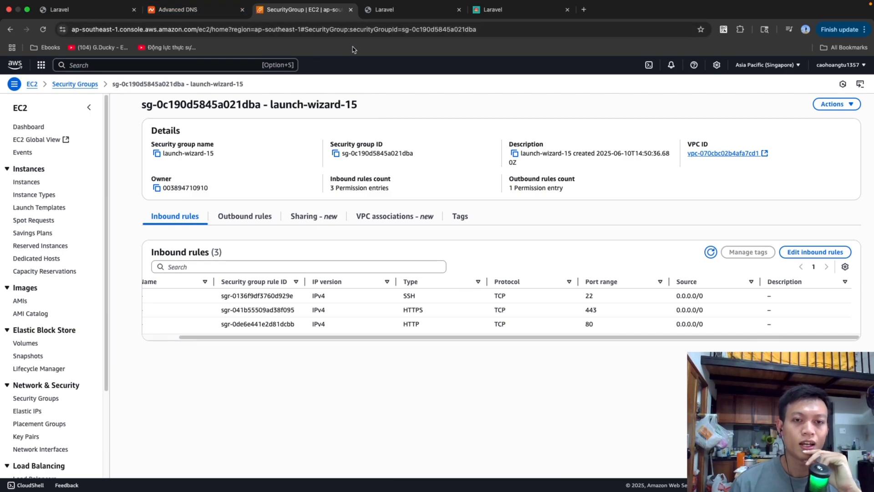
Step: Check the connection security information of the Laravel site at 13.229.24.21 and close it
{"action": "left_click", "coordinate": [383, 12]}
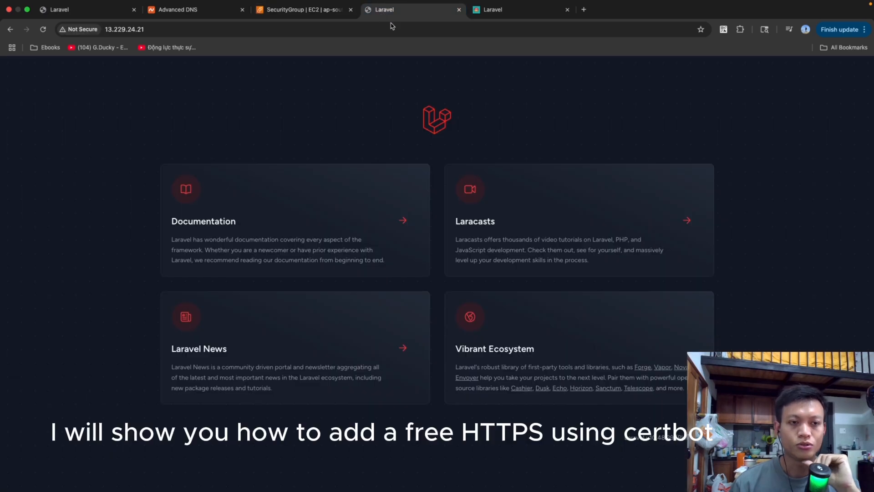
{"action": "left_click", "coordinate": [78, 30]}
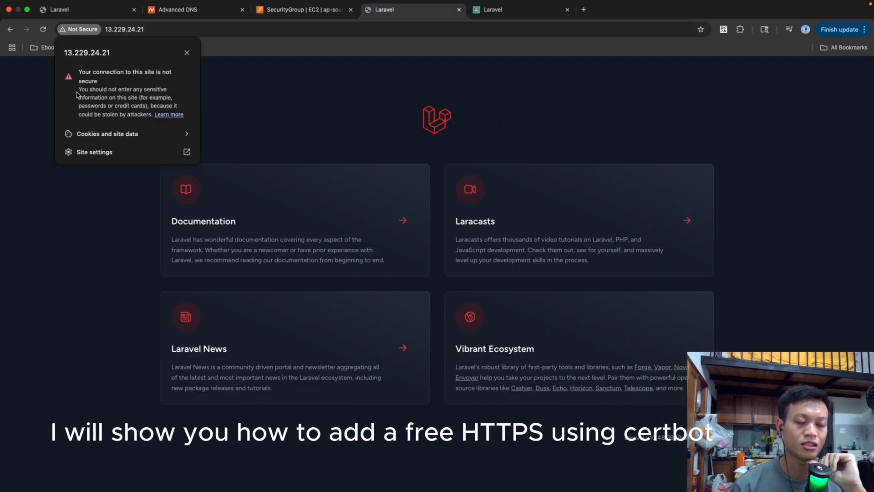
{"action": "left_click", "coordinate": [187, 53]}
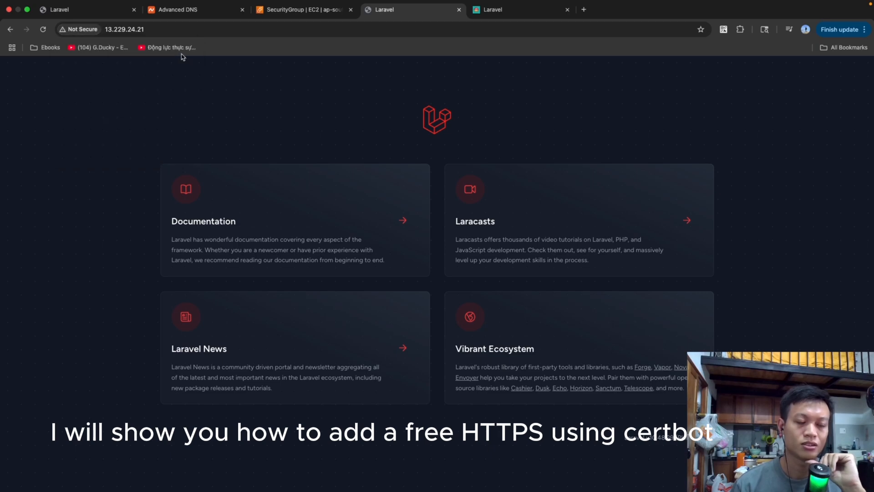